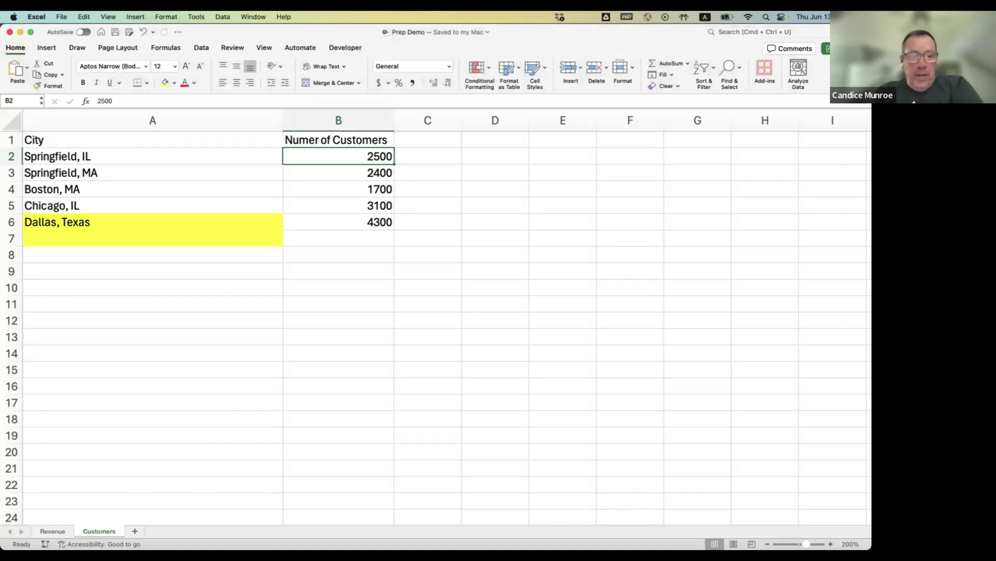
# Compare how city and state are recorded in the Revenue and Customers worksheets.
pyautogui.click(52, 530)
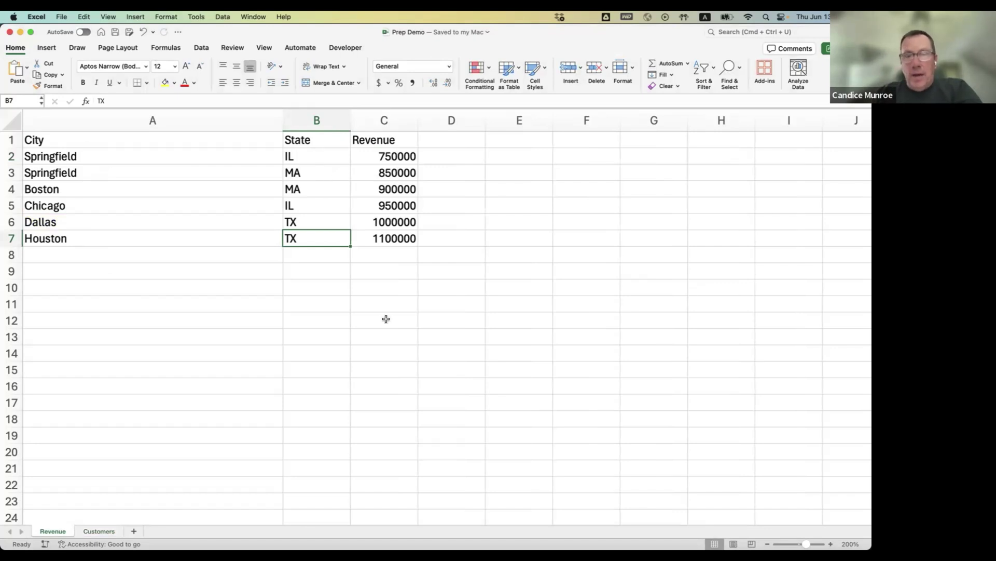
pyautogui.click(98, 532)
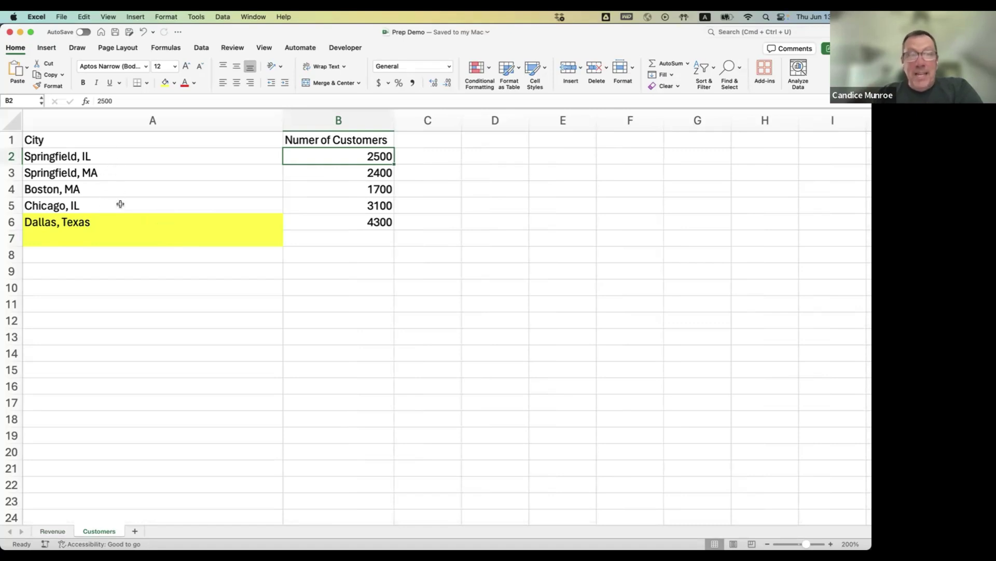
pyautogui.click(54, 530)
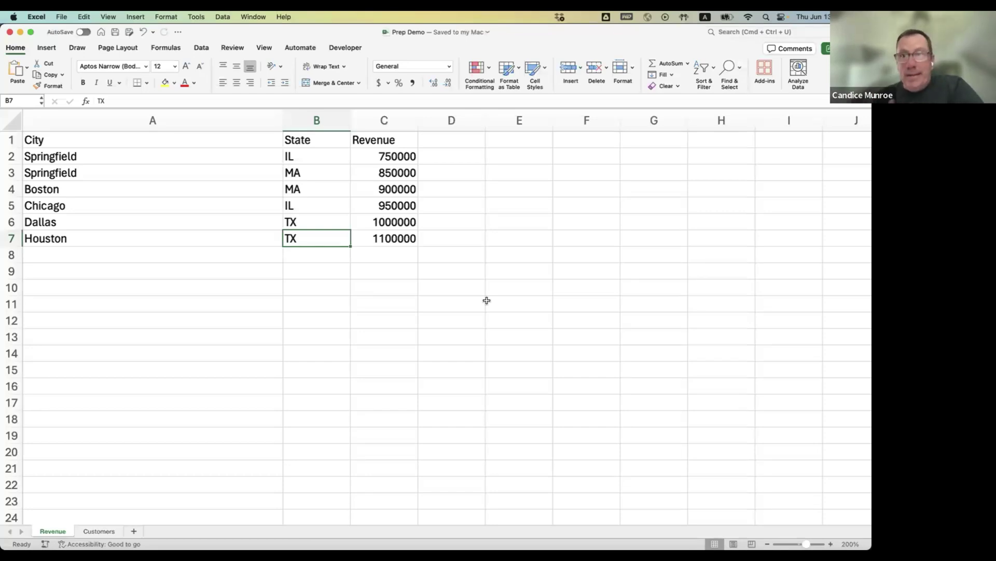
# Switch to Tableau and examine the Revenue and Customers tables and the relationship linking them.
pyautogui.moveTo(773, 532)
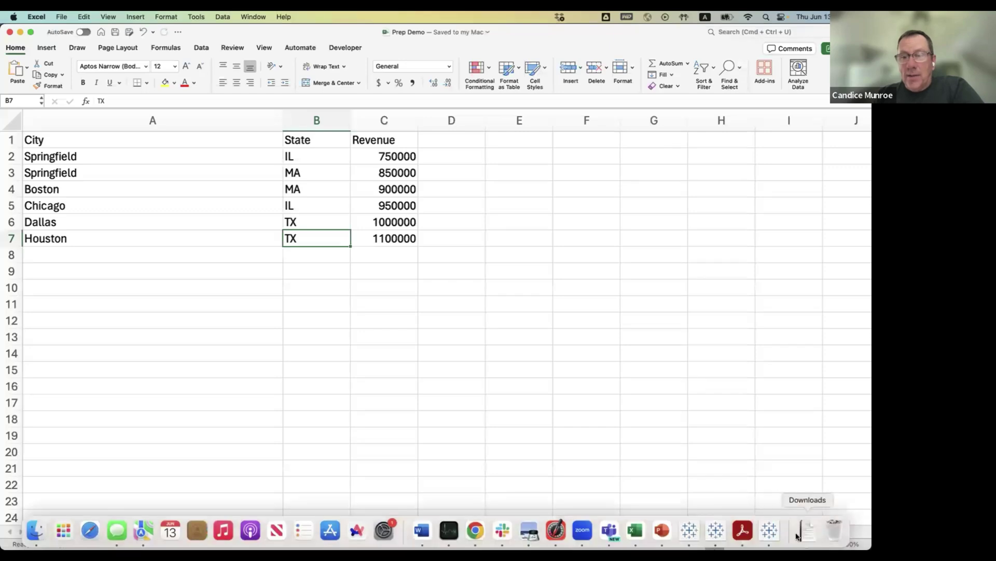
pyautogui.click(773, 532)
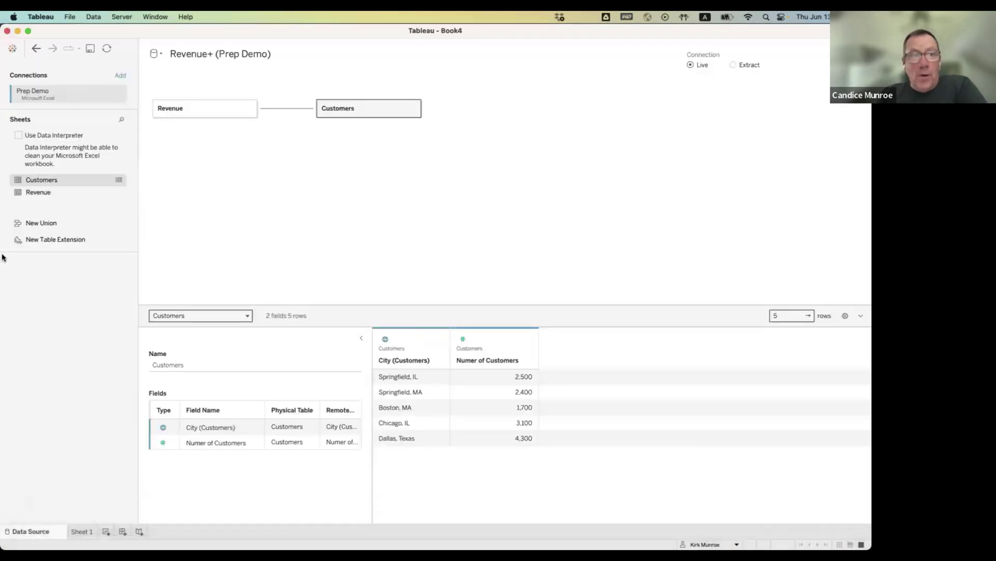
pyautogui.click(206, 113)
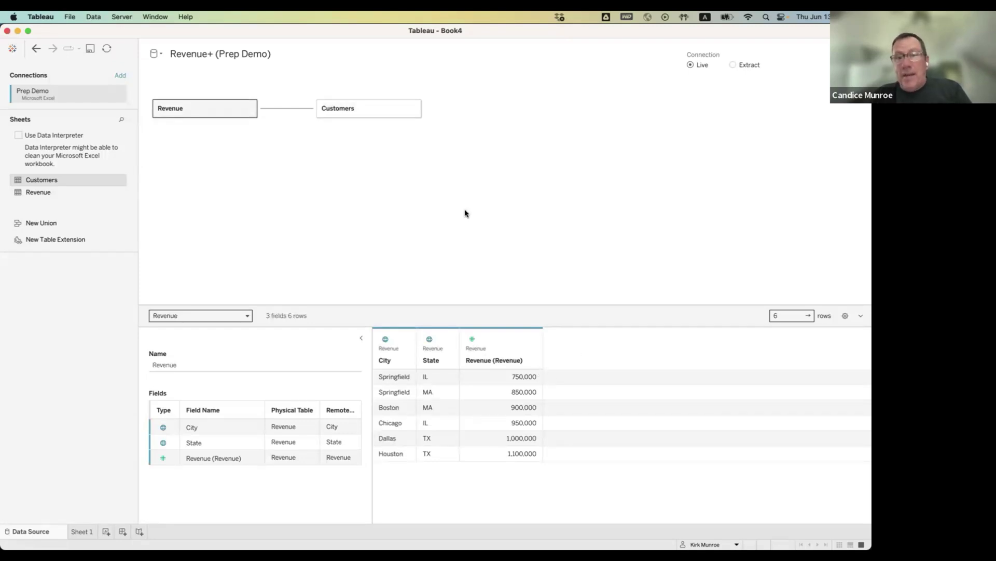
pyautogui.click(347, 111)
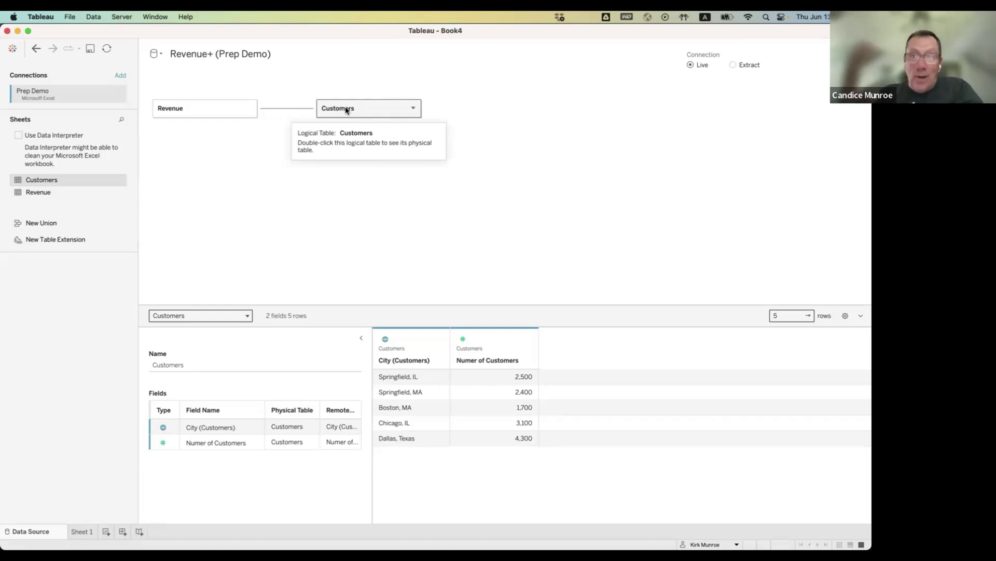
pyautogui.click(295, 111)
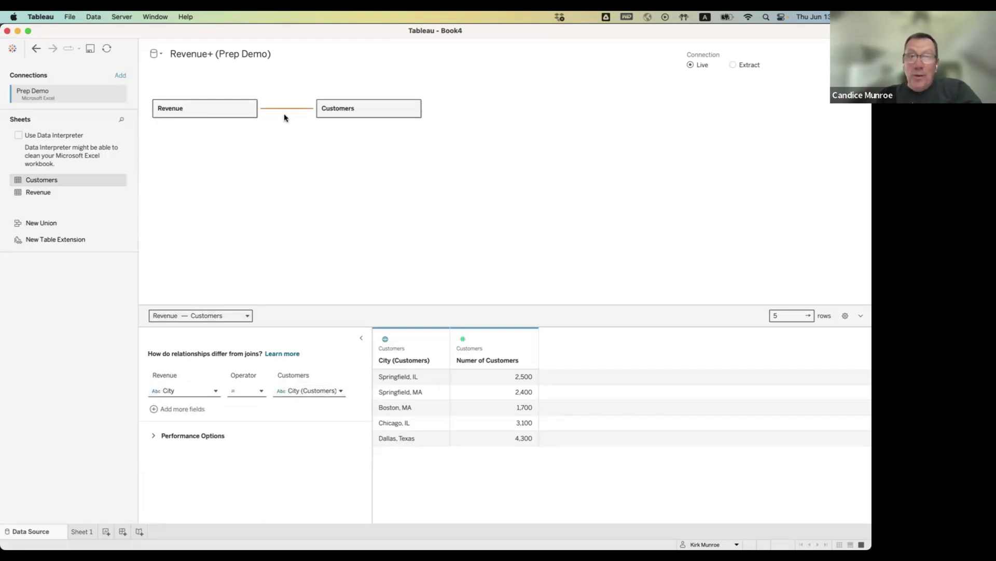
pyautogui.moveTo(284, 114)
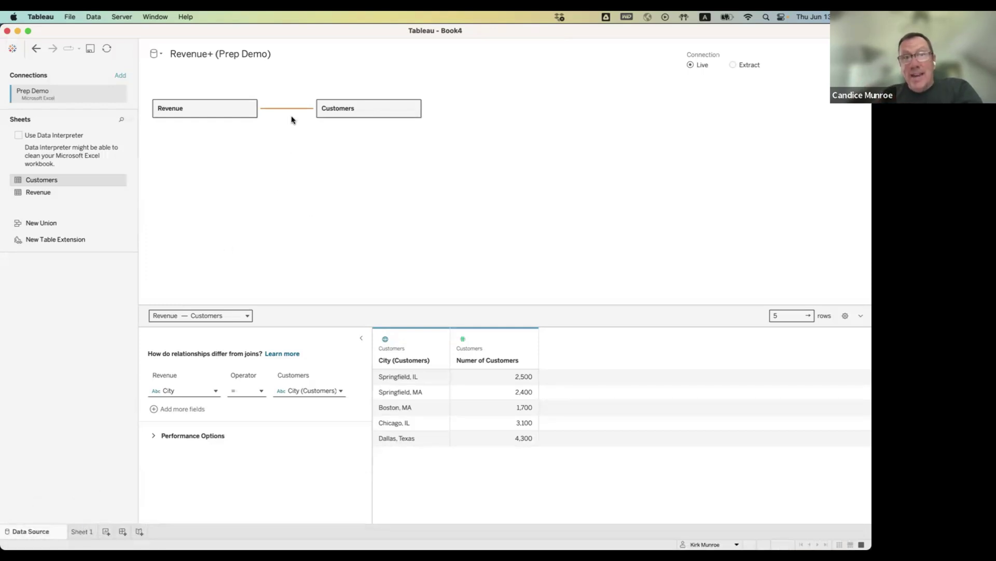
# Open the Sheet 1 worksheet.
pyautogui.click(89, 530)
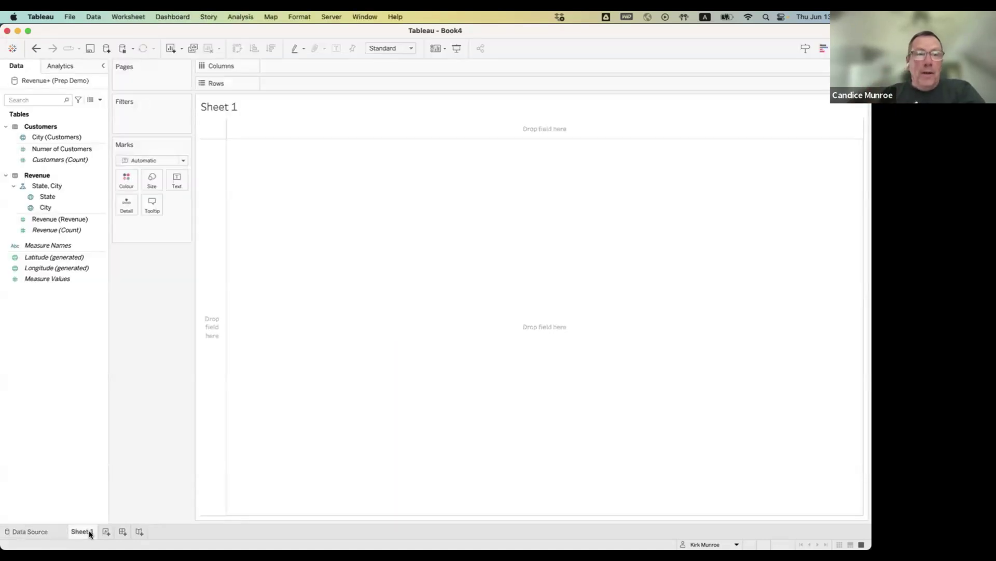
pyautogui.click(54, 208)
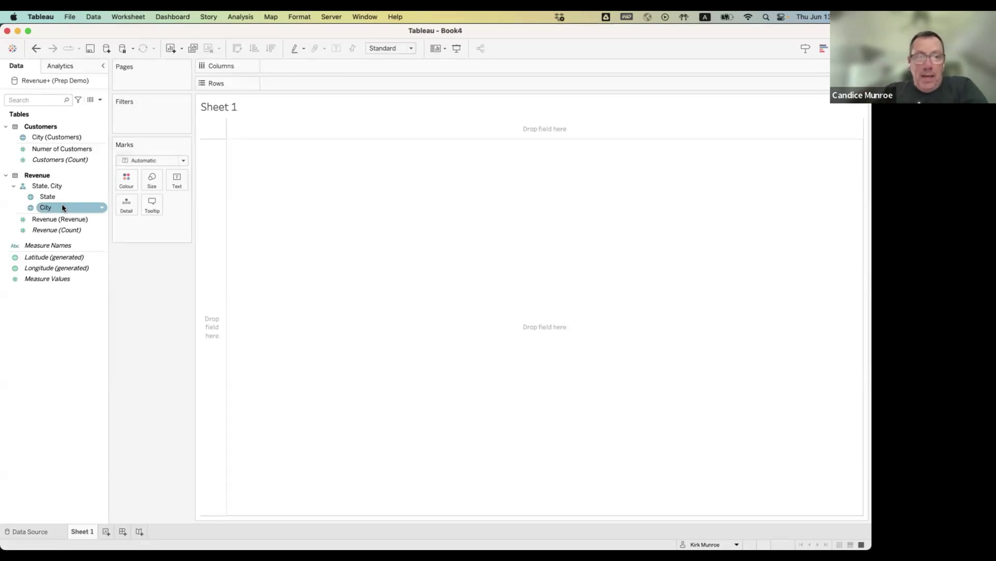
pyautogui.doubleClick(61, 207)
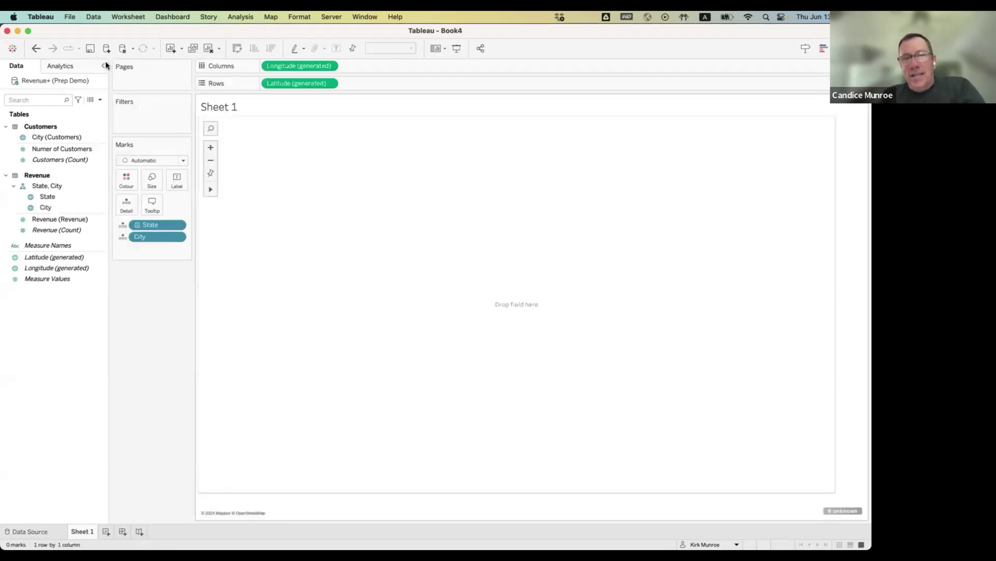
pyautogui.click(36, 48)
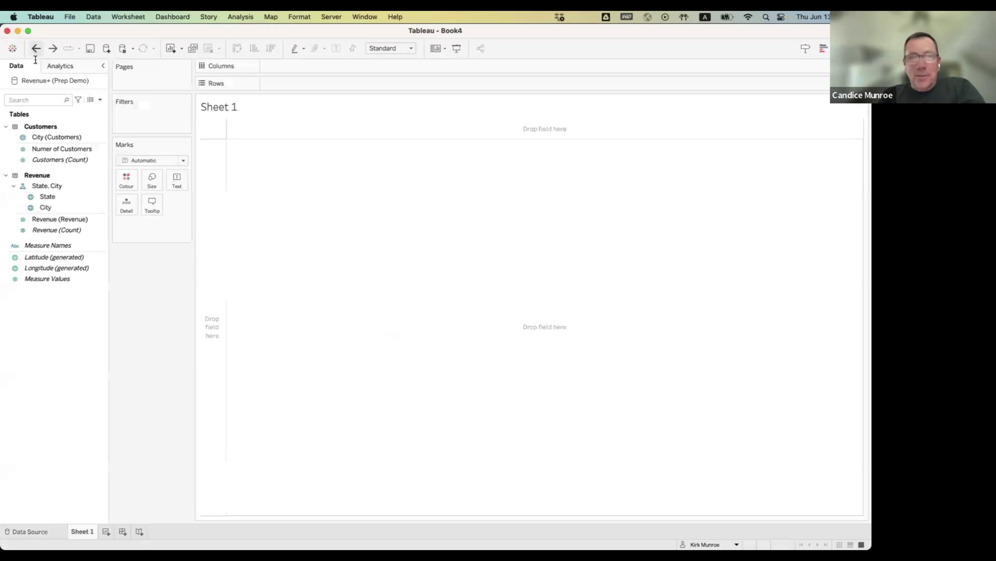
# Place City and City (Customers) on Rows and show Numer of Customers as the text values.
pyautogui.moveTo(46, 209); pyautogui.dragTo(286, 87)
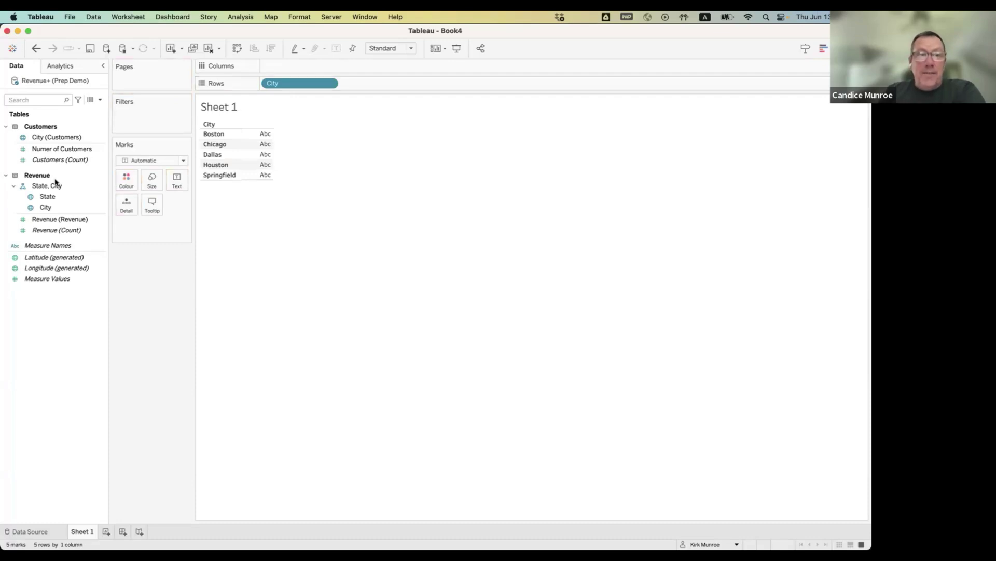
pyautogui.moveTo(49, 136); pyautogui.dragTo(379, 82)
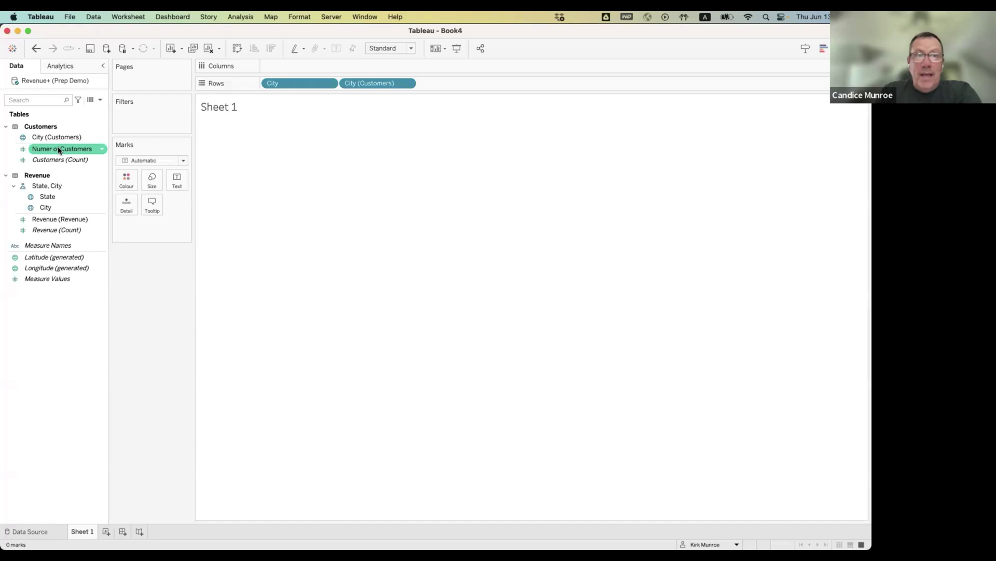
pyautogui.moveTo(59, 149); pyautogui.dragTo(177, 183)
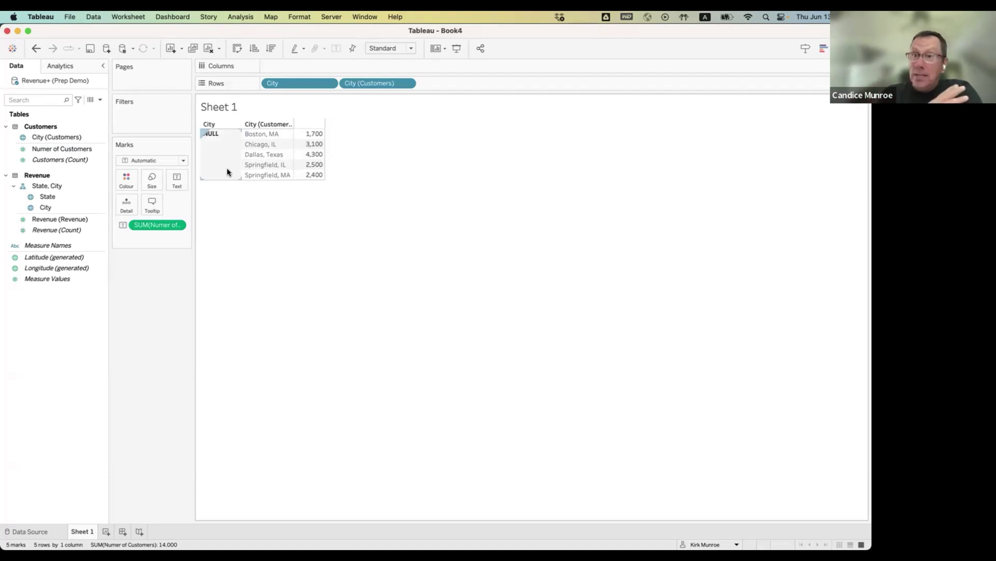
# Try removing the City field from Rows and undo the removal.
pyautogui.moveTo(296, 83); pyautogui.dragTo(155, 293)
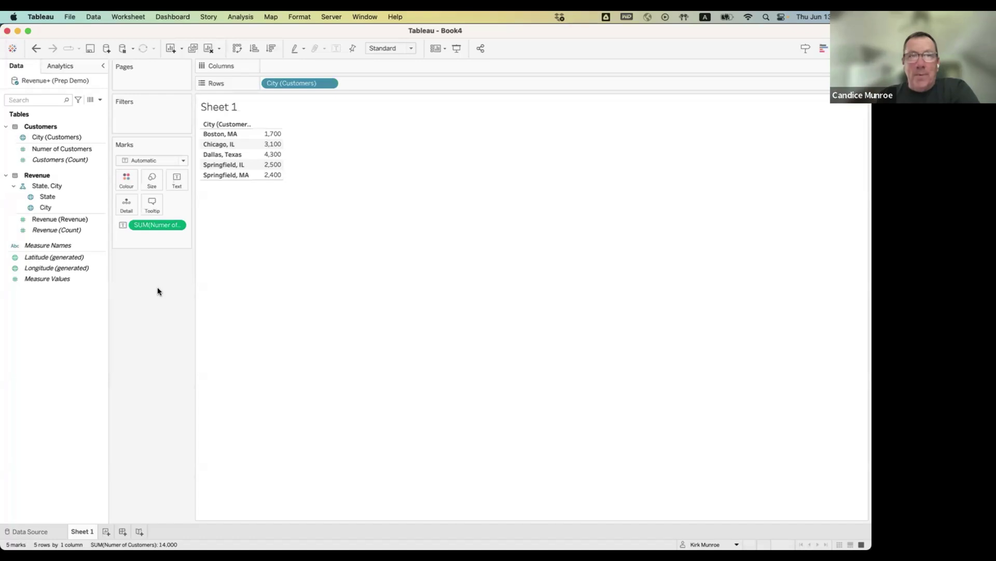
pyautogui.click(36, 49)
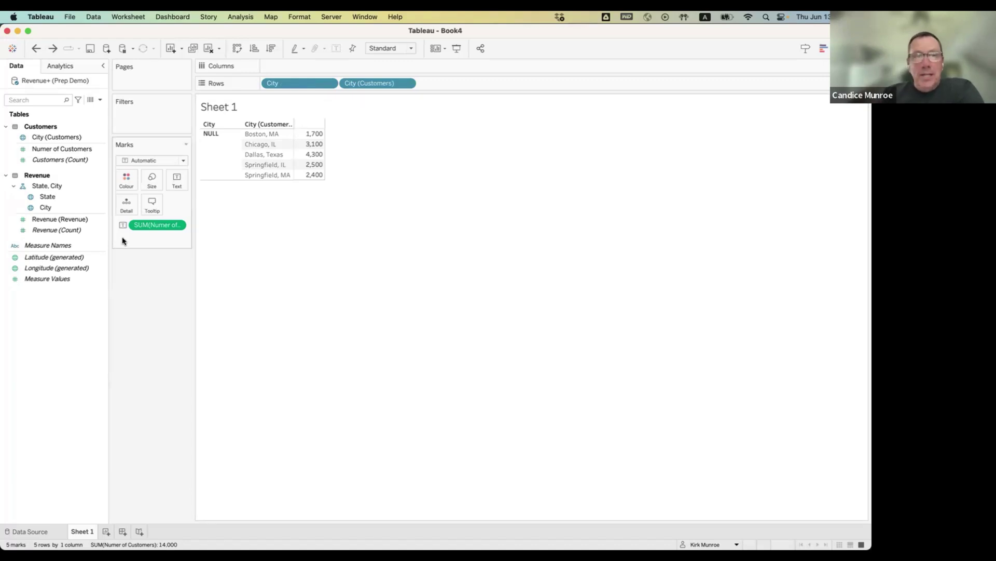
pyautogui.click(100, 233)
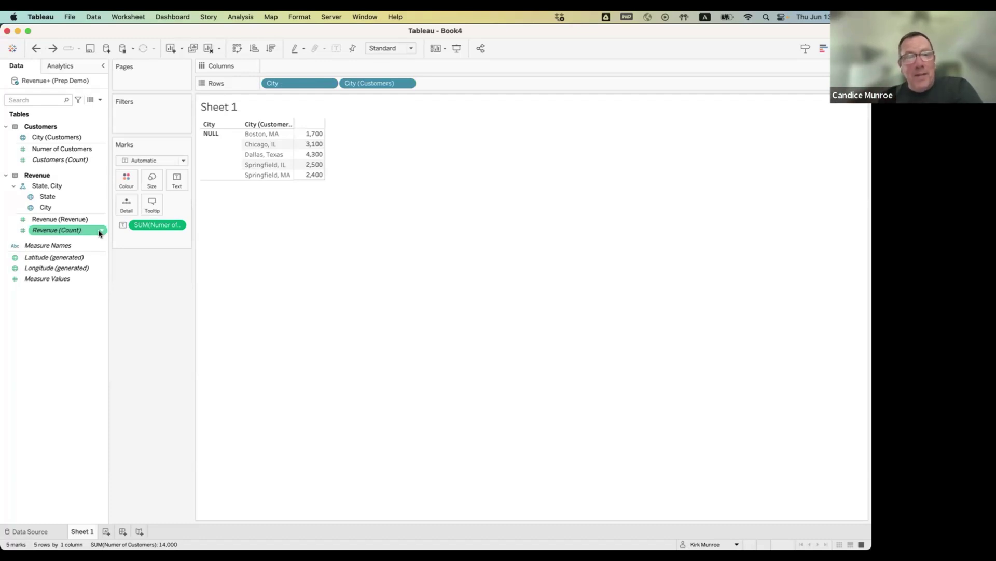
pyautogui.click(77, 162)
pyautogui.moveTo(77, 163)
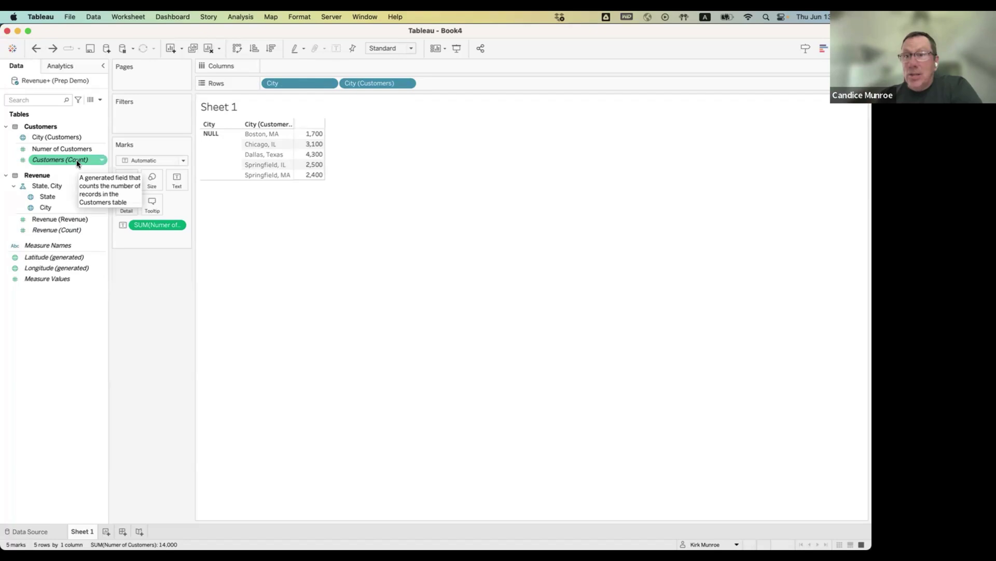
pyautogui.click(154, 388)
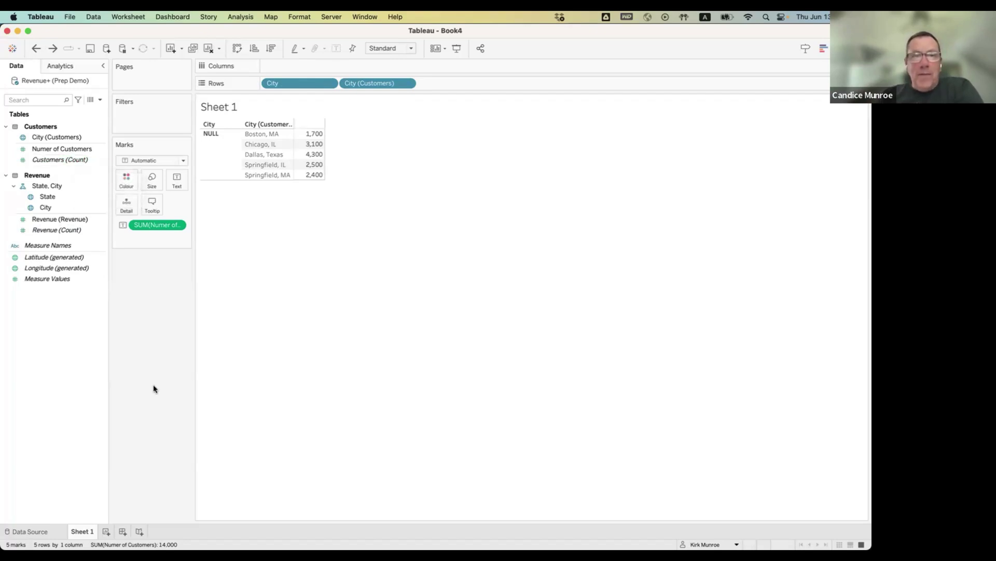
pyautogui.click(46, 219)
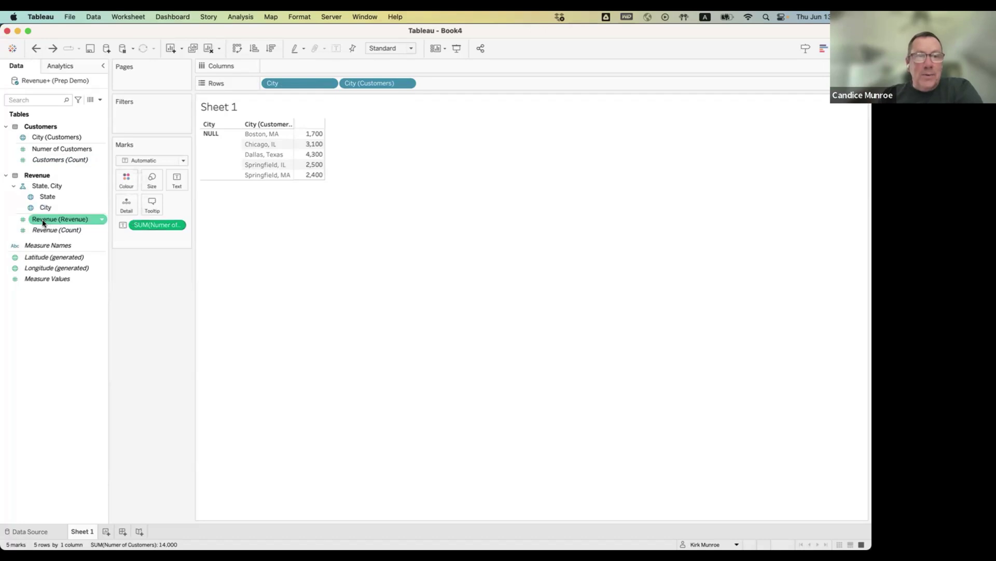
pyautogui.moveTo(43, 222); pyautogui.dragTo(179, 184)
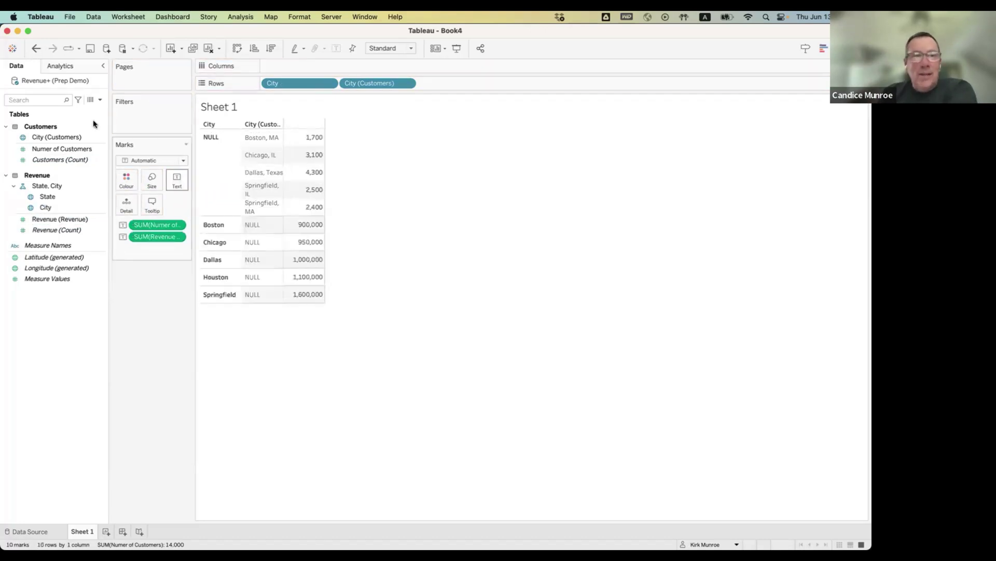
pyautogui.click(36, 48)
# Add Revenue (Revenue) as a second measure column and place State on Rows after City (Customers).
pyautogui.moveTo(58, 219); pyautogui.dragTo(312, 155)
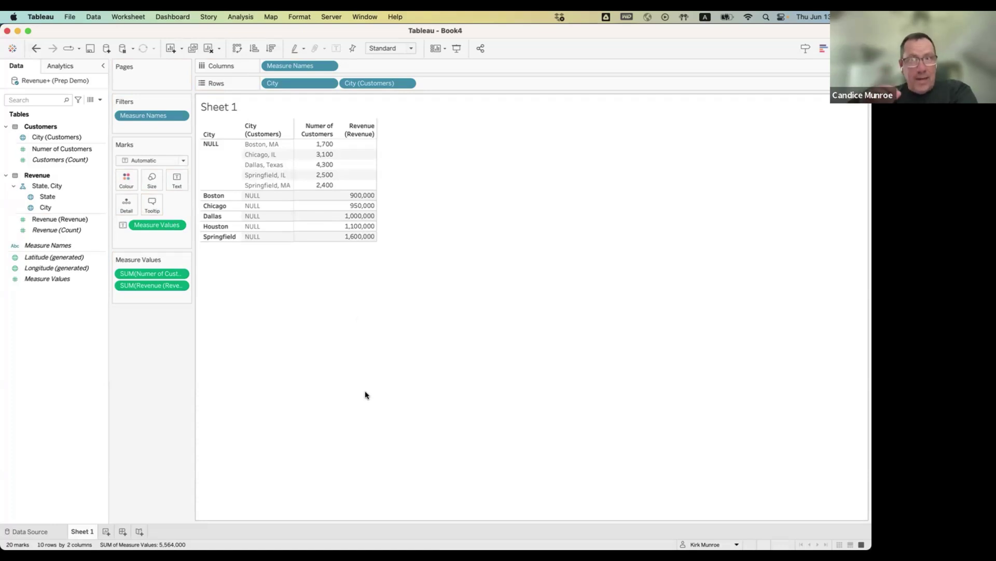
pyautogui.moveTo(358, 240)
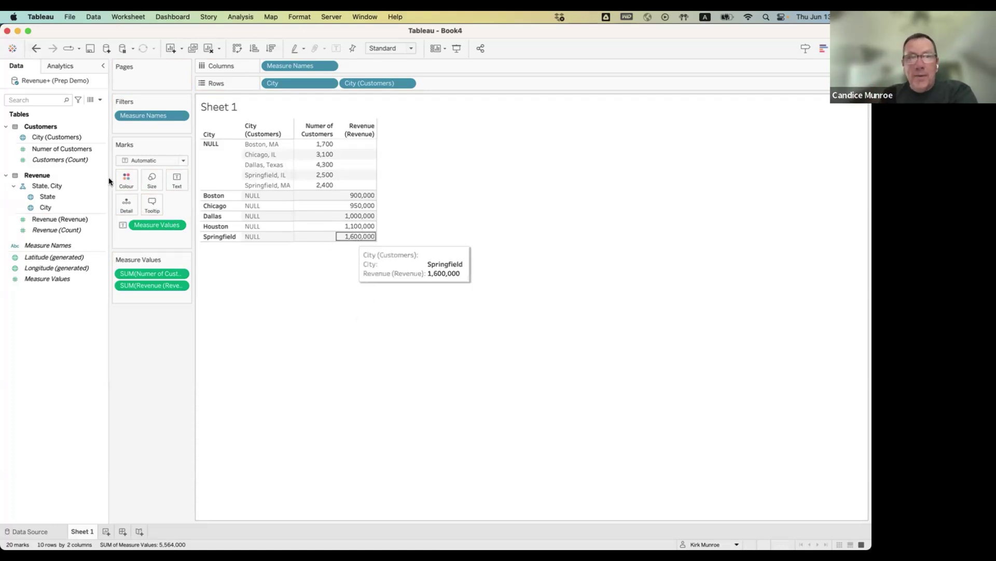
pyautogui.click(58, 208)
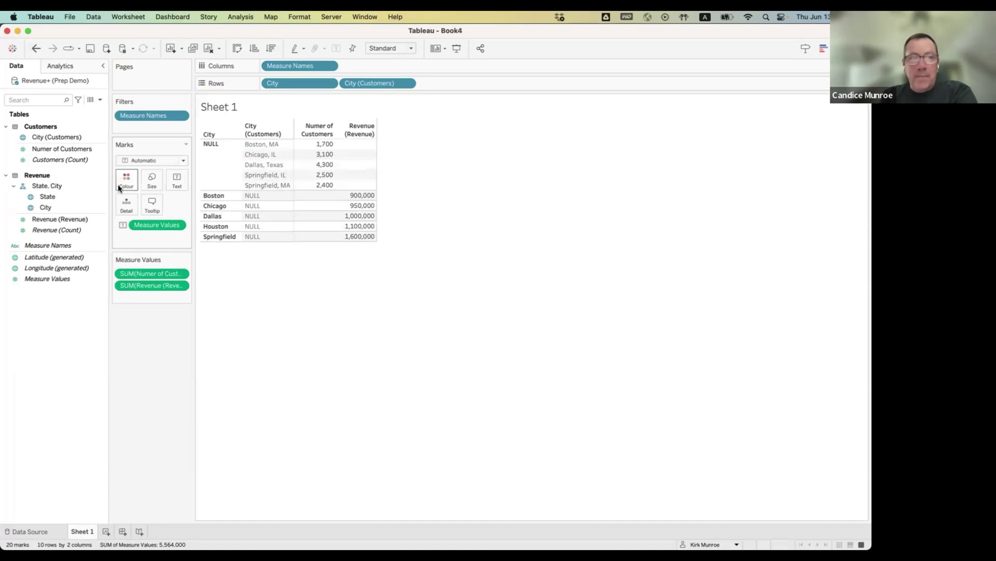
pyautogui.click(73, 197)
pyautogui.moveTo(72, 197)
pyautogui.mouseDown()
pyautogui.moveTo(493, 78)
pyautogui.moveTo(471, 86)
pyautogui.mouseUp()
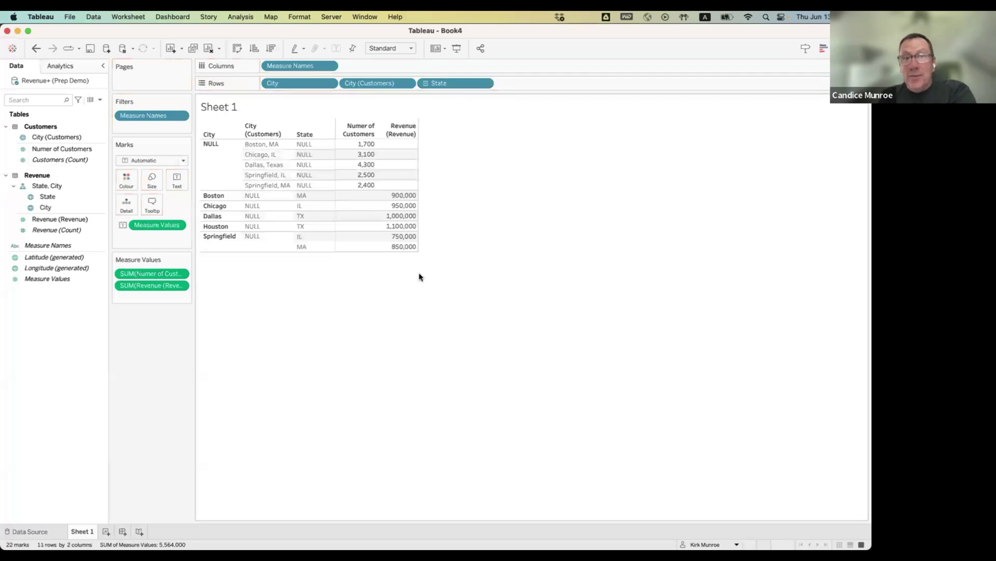
pyautogui.moveTo(410, 247)
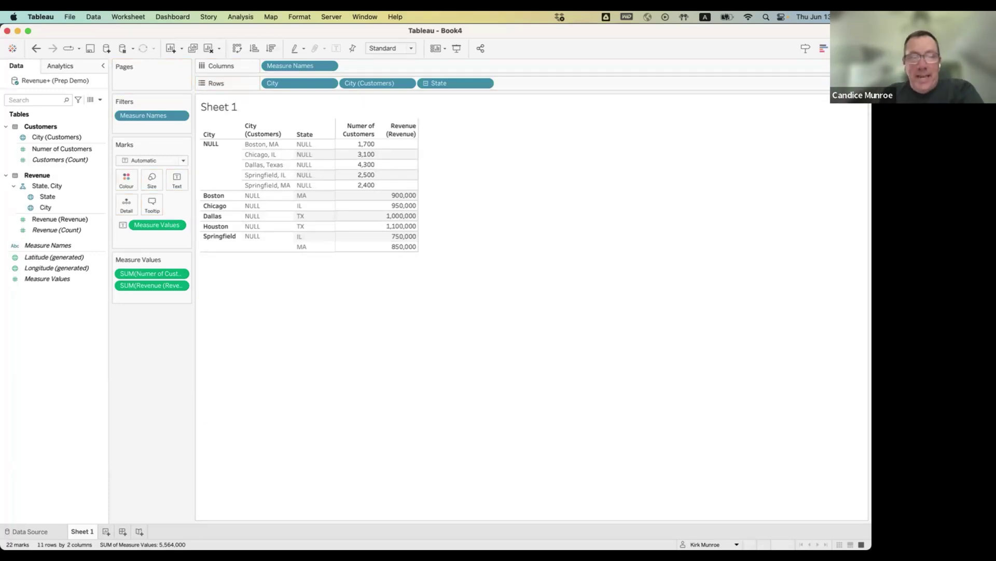
# Create a new worksheet and split the City (Customers) field with the automatic Split transform.
pyautogui.click(106, 531)
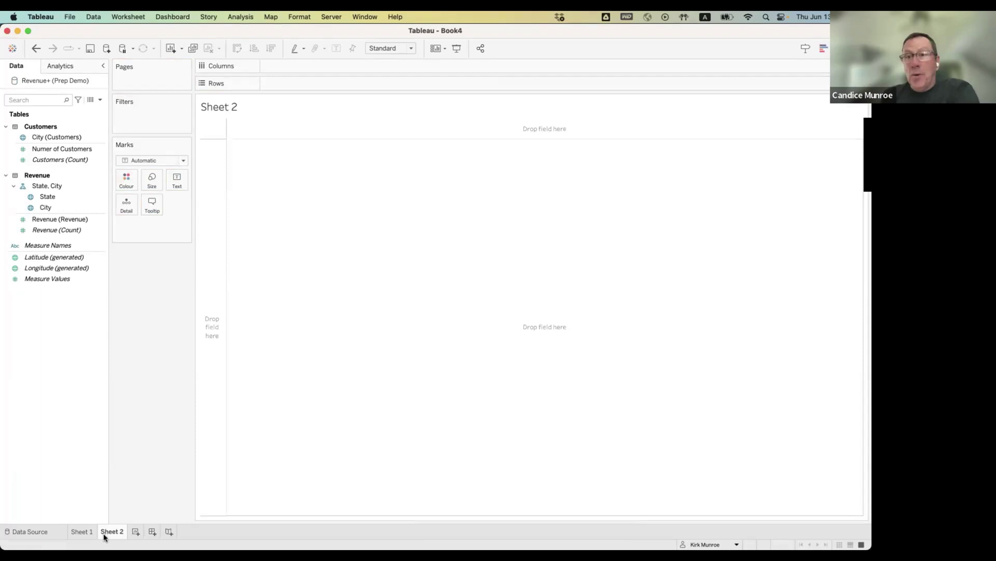
pyautogui.click(101, 138)
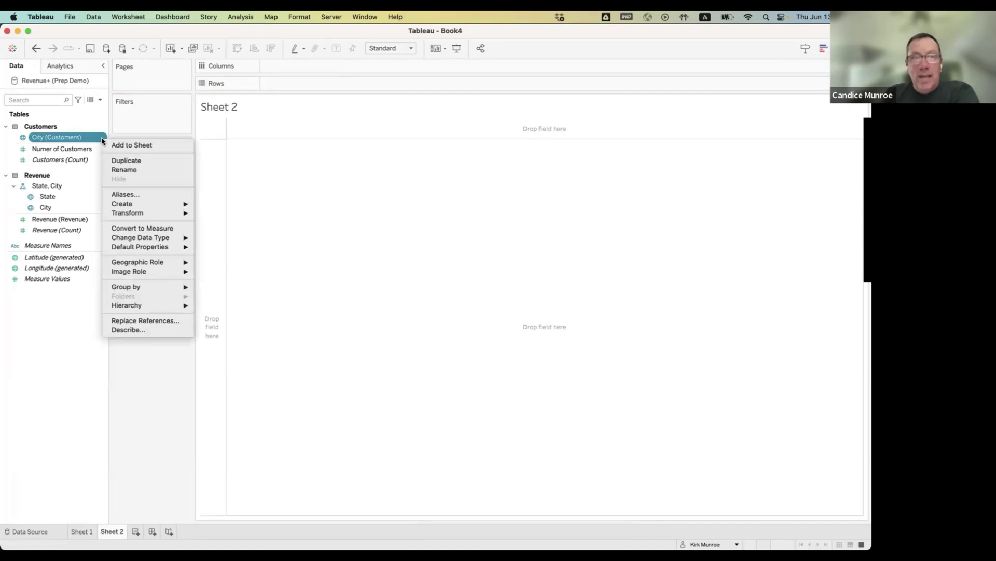
pyautogui.moveTo(129, 214)
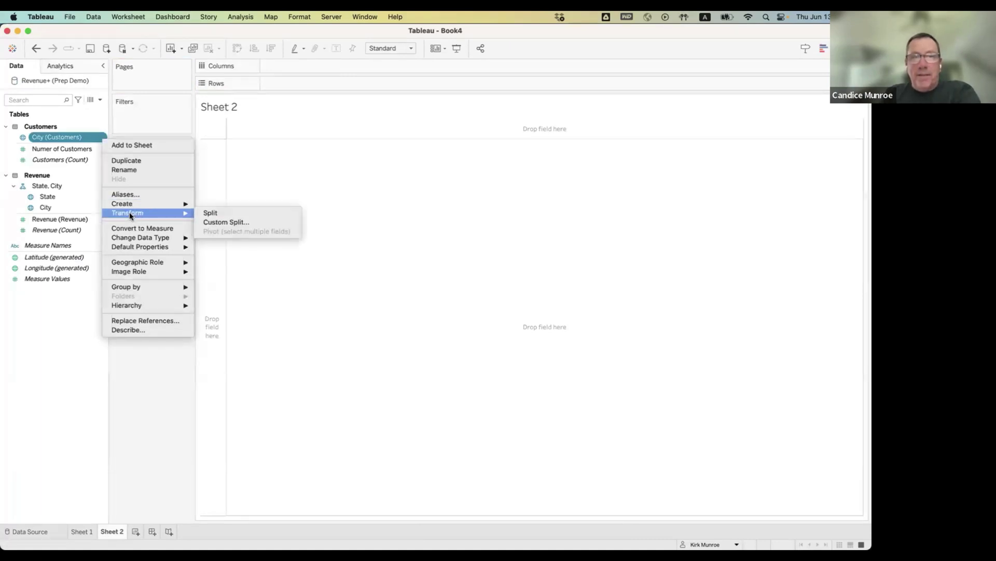
pyautogui.click(264, 212)
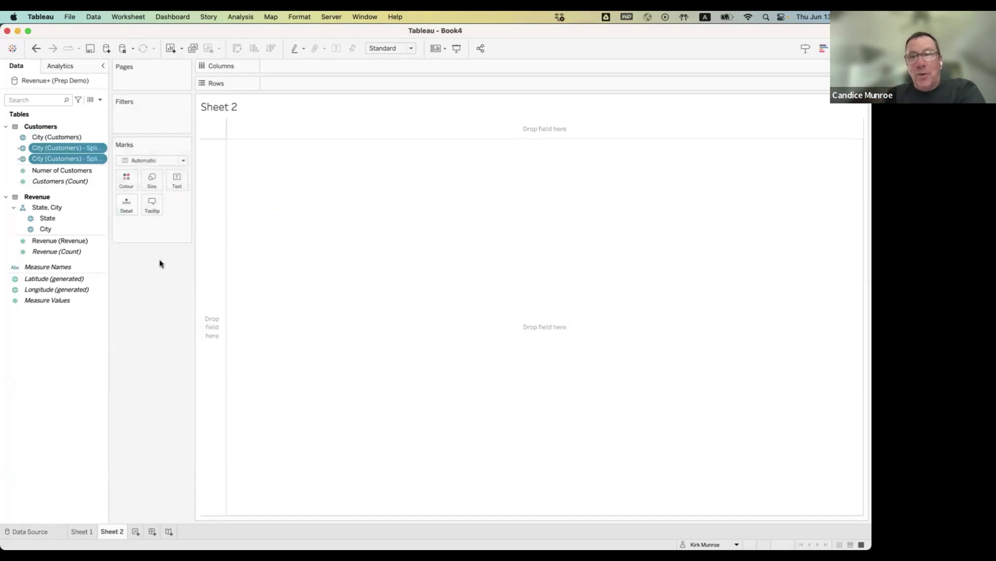
pyautogui.click(73, 150)
pyautogui.doubleClick(73, 149)
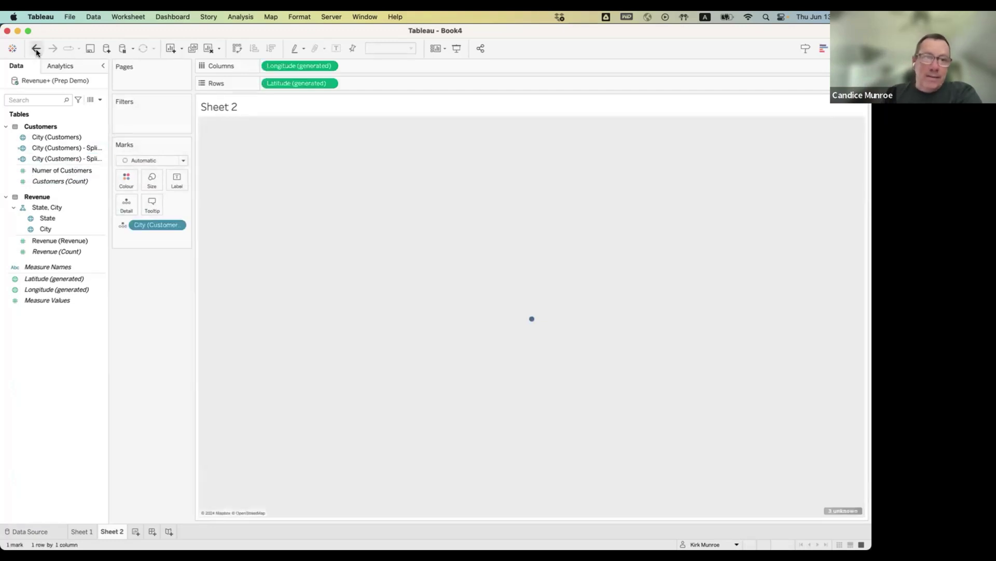
pyautogui.click(36, 51)
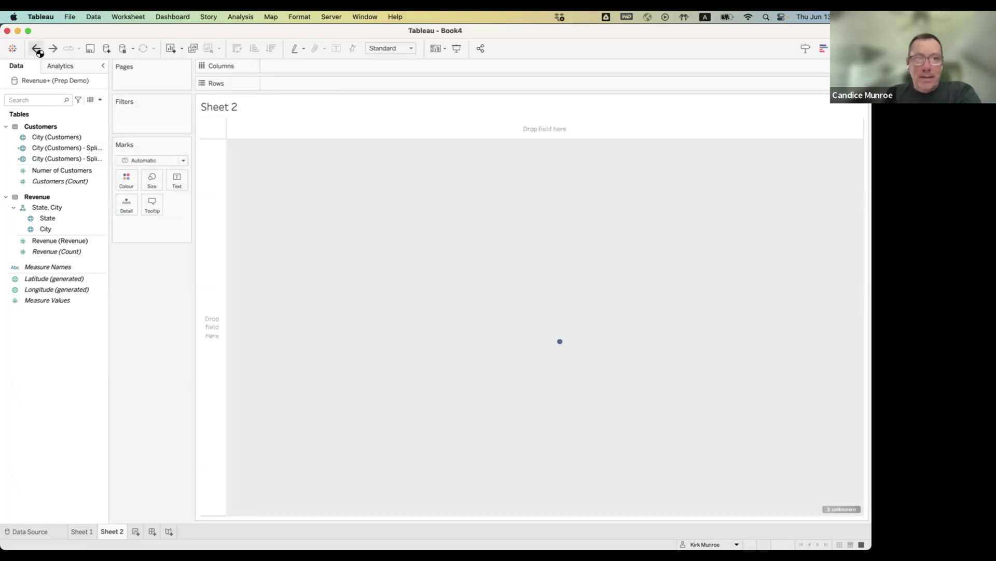
# Place the first split field of City (Customers) on Rows in Sheet 2.
pyautogui.moveTo(73, 148); pyautogui.dragTo(298, 84)
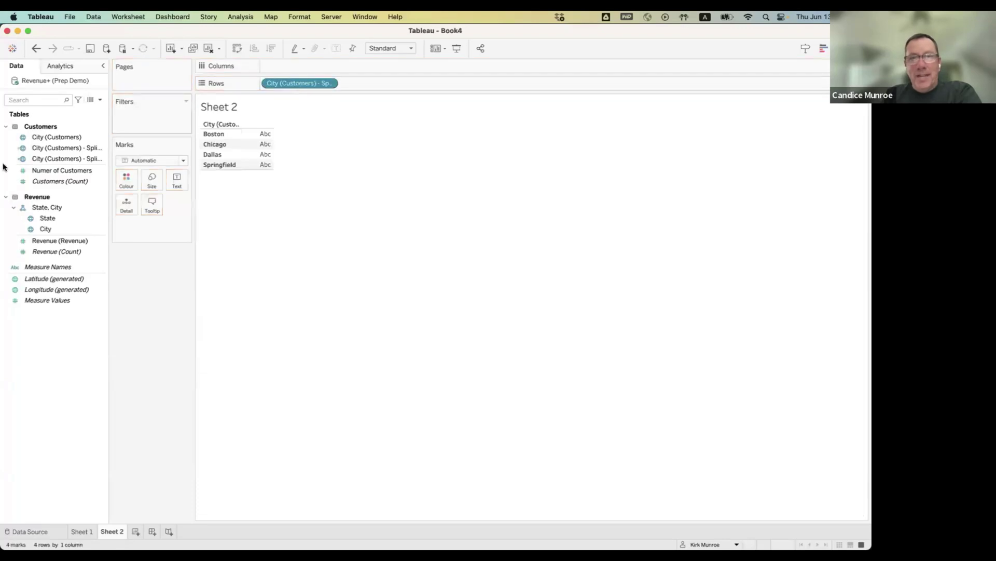
# Add the second City (Customers) split field to Rows, and clear both split fields from the sheet.
pyautogui.click(44, 159)
pyautogui.moveTo(45, 159); pyautogui.dragTo(364, 86)
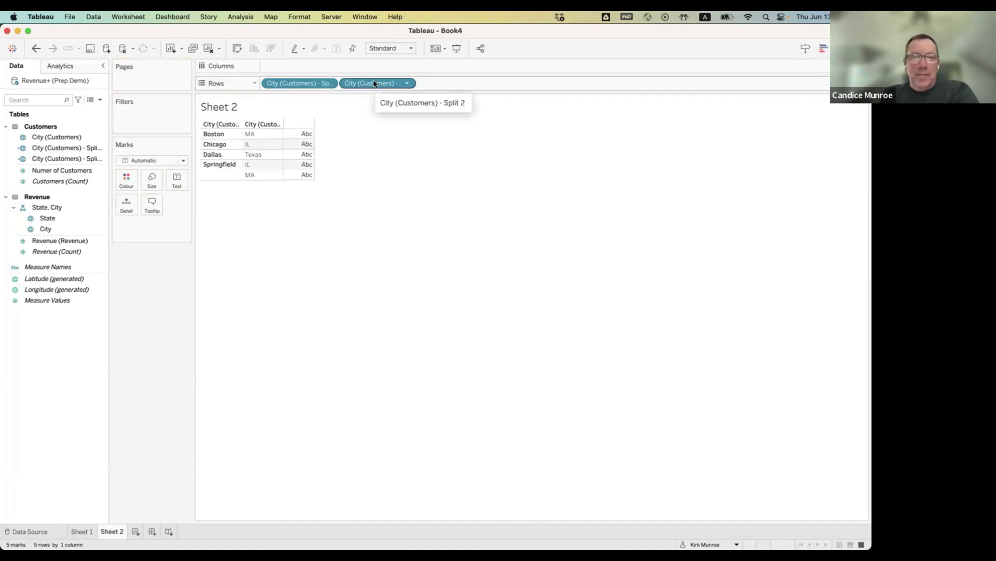
pyautogui.moveTo(373, 84); pyautogui.dragTo(191, 282)
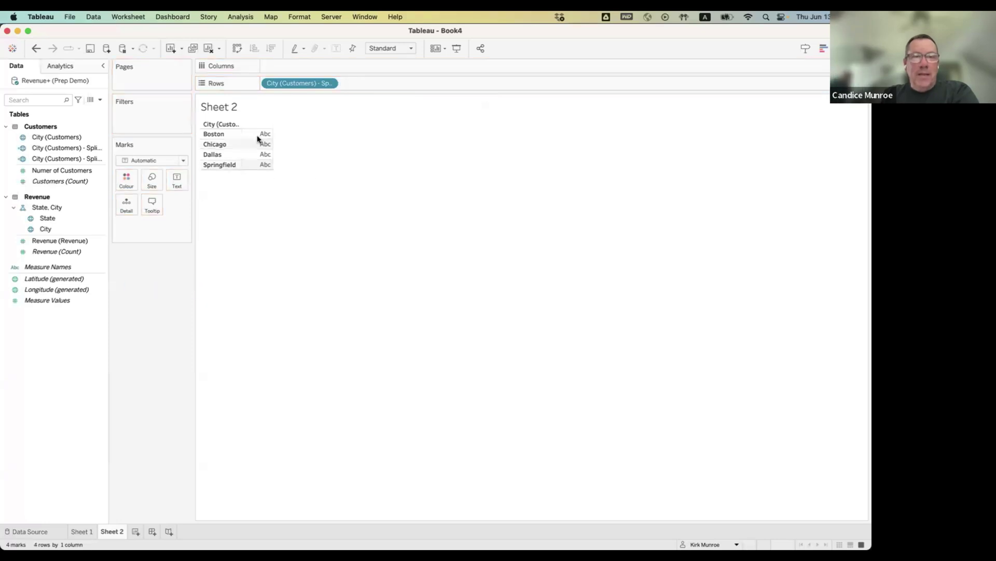
pyautogui.moveTo(290, 82); pyautogui.dragTo(125, 332)
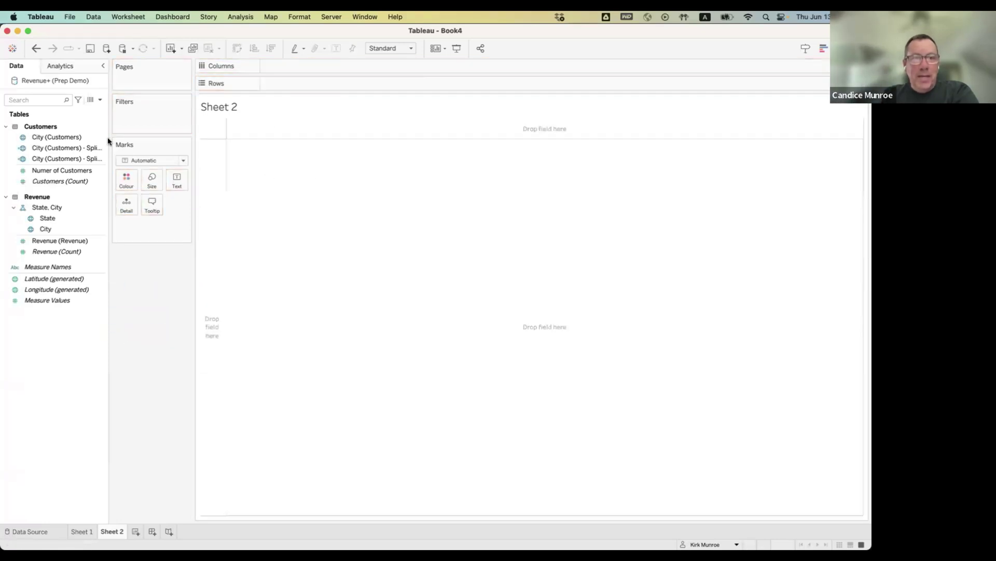
# Copy the formula TRIM( SPLIT( [City (Customers)], ",", 1 ) ) from the City (Customers) - Split 1 calculation.
pyautogui.rightClick(105, 151)
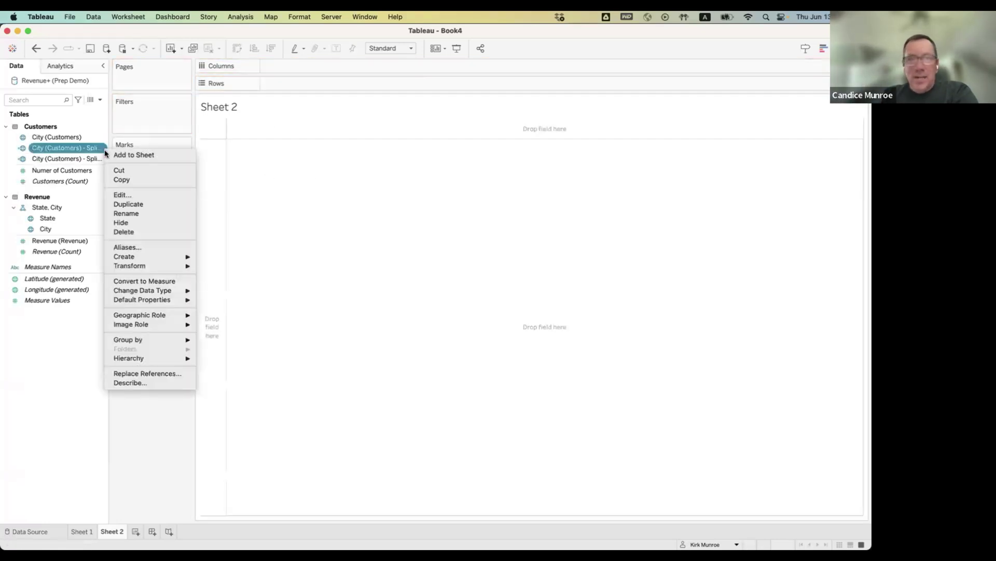
pyautogui.click(122, 196)
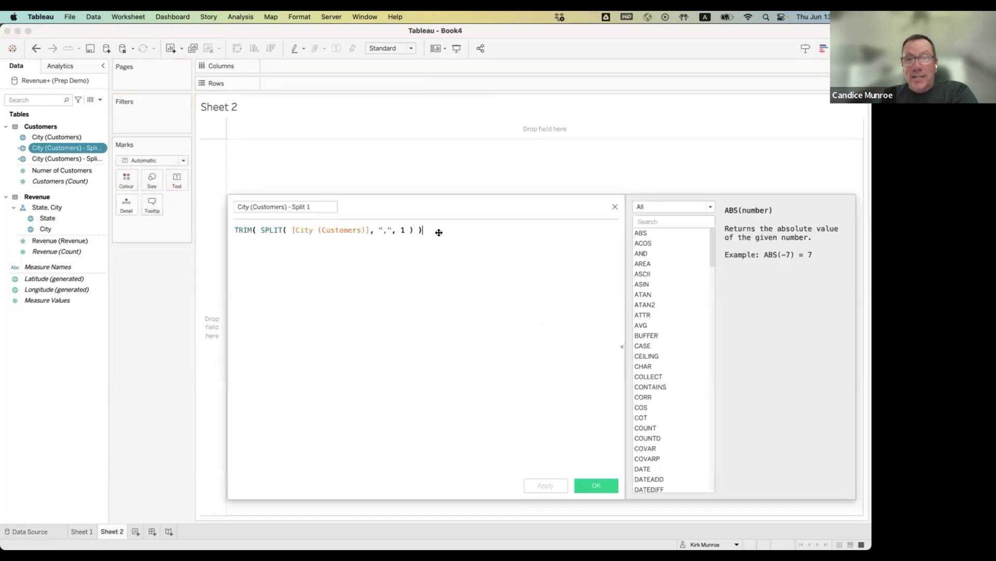
pyautogui.moveTo(439, 232); pyautogui.dragTo(235, 229)
pyautogui.press('super+c')
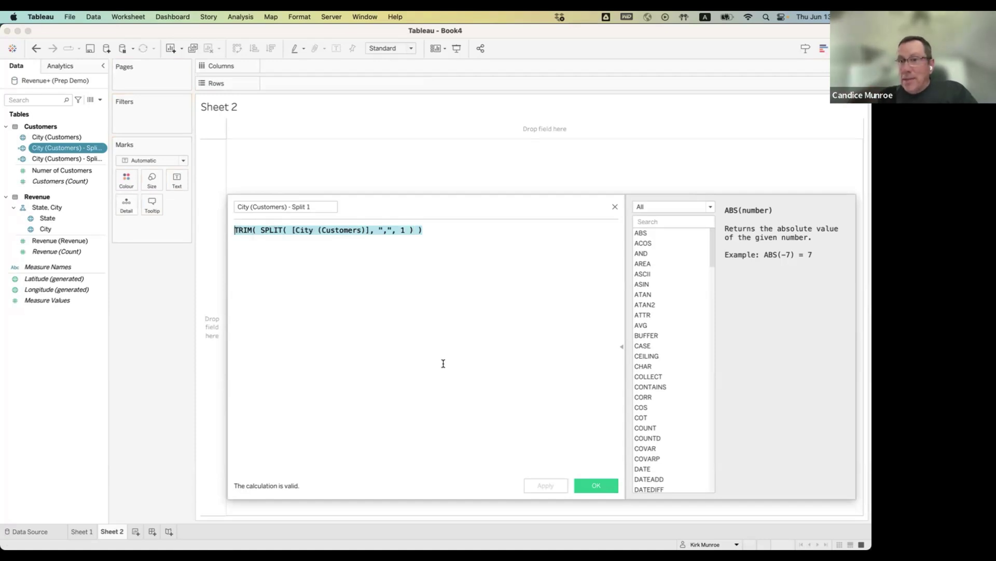
pyautogui.click(598, 486)
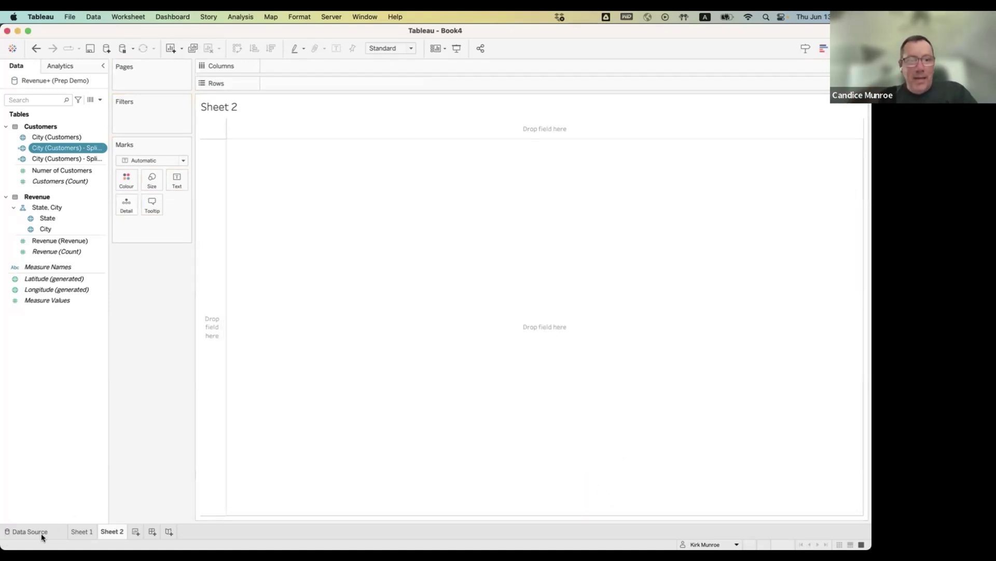
# In the Revenue–Customers relationship, set the Customers side to the calculation TRIM( SPLIT( [City (Customers)], ",", 1 ) ).
pyautogui.click(36, 533)
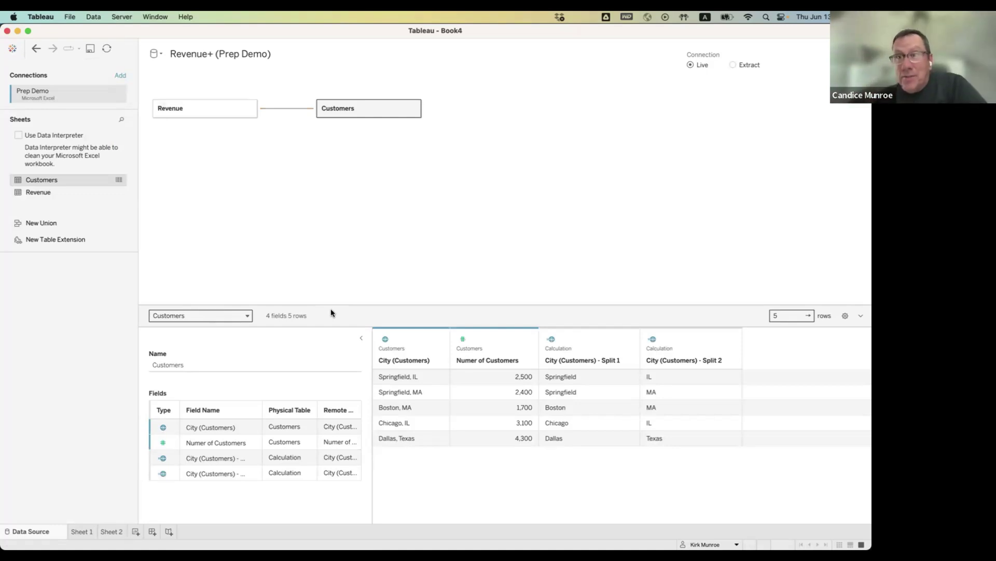
pyautogui.click(286, 109)
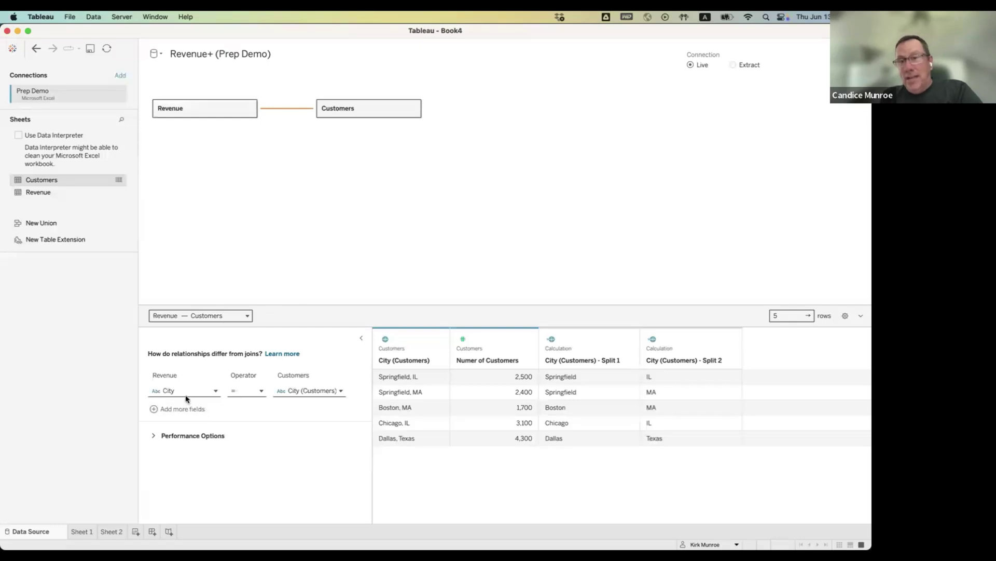
pyautogui.click(341, 390)
pyautogui.click(329, 458)
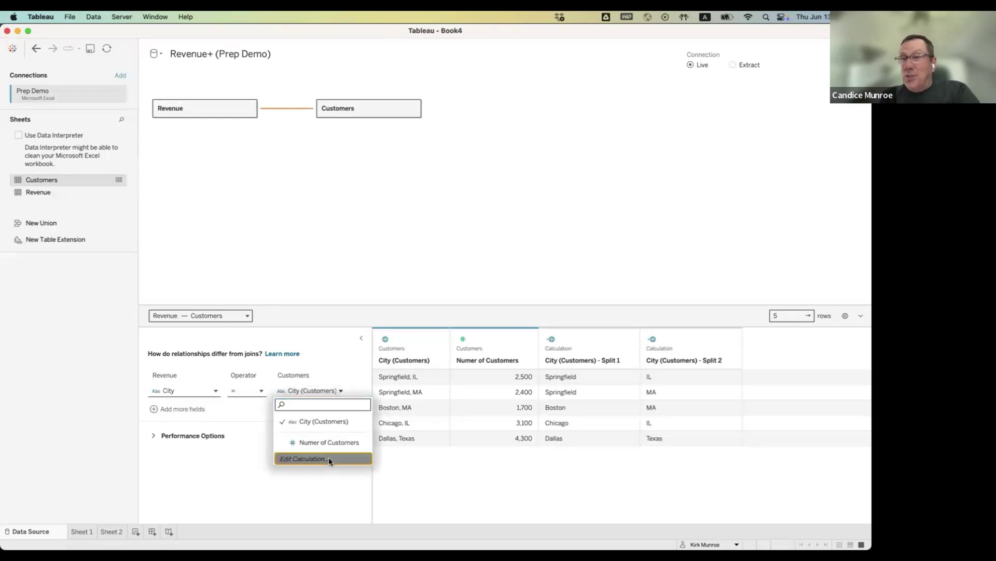
pyautogui.moveTo(326, 226); pyautogui.dragTo(213, 225)
pyautogui.press('super+v')
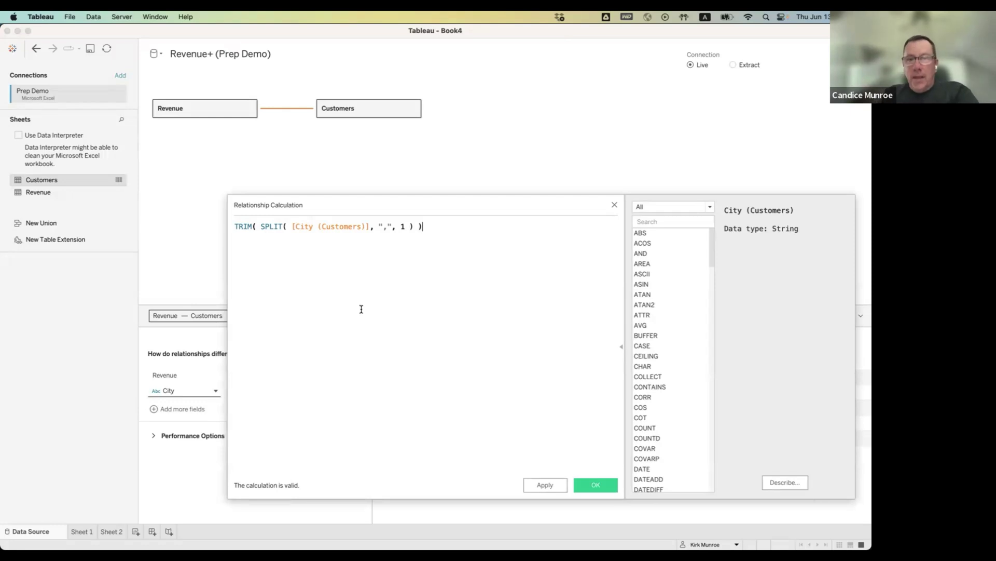
pyautogui.click(600, 485)
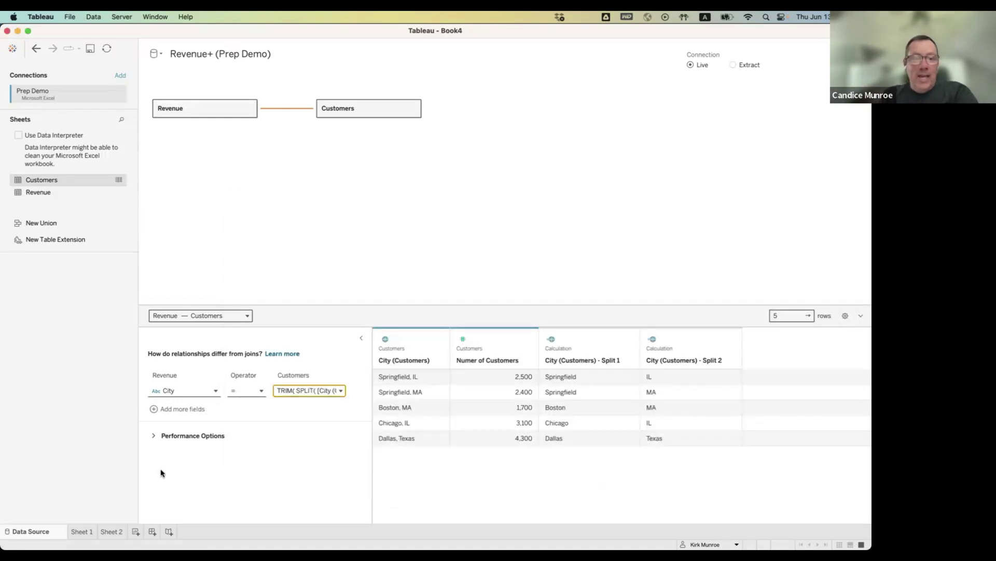
# In Sheet 2, place City (Customers) on Rows, followed by City from the Revenue table.
pyautogui.click(111, 531)
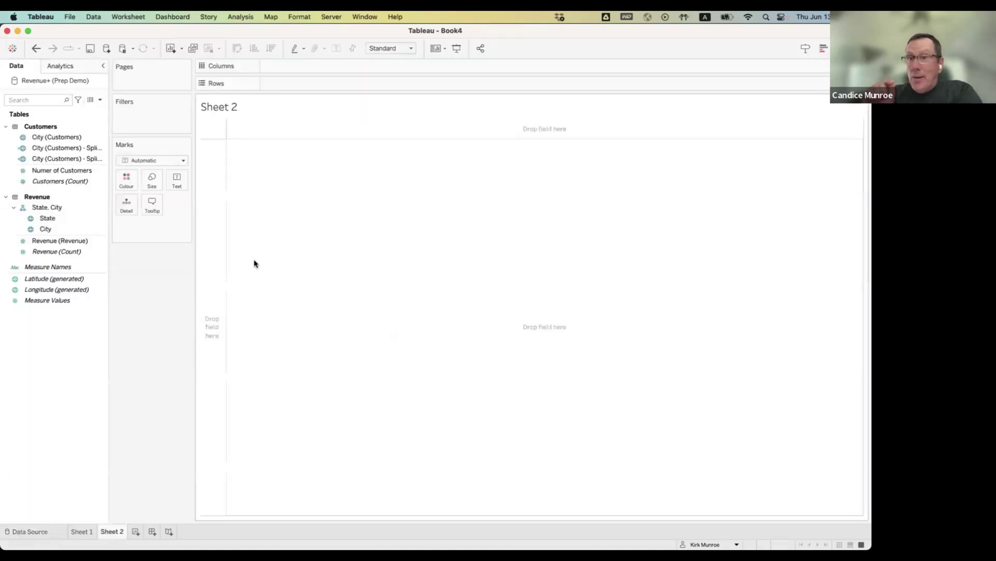
pyautogui.click(65, 138)
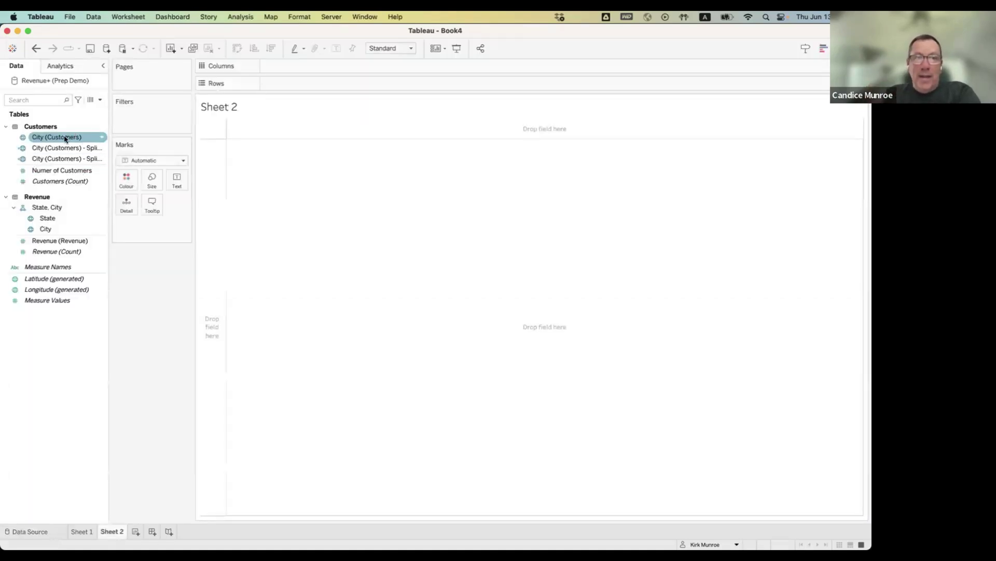
pyautogui.moveTo(65, 137); pyautogui.dragTo(291, 85)
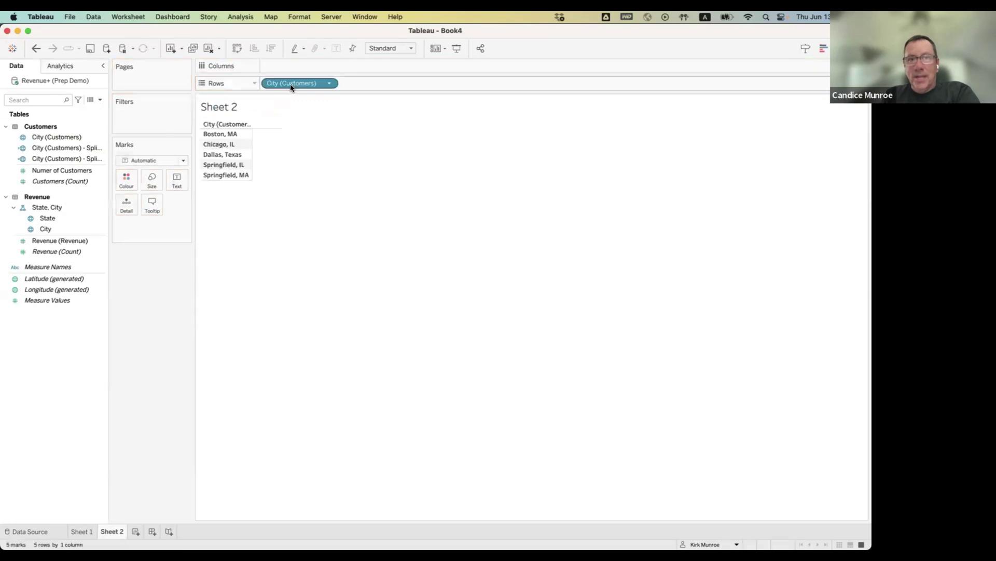
pyautogui.click(76, 240)
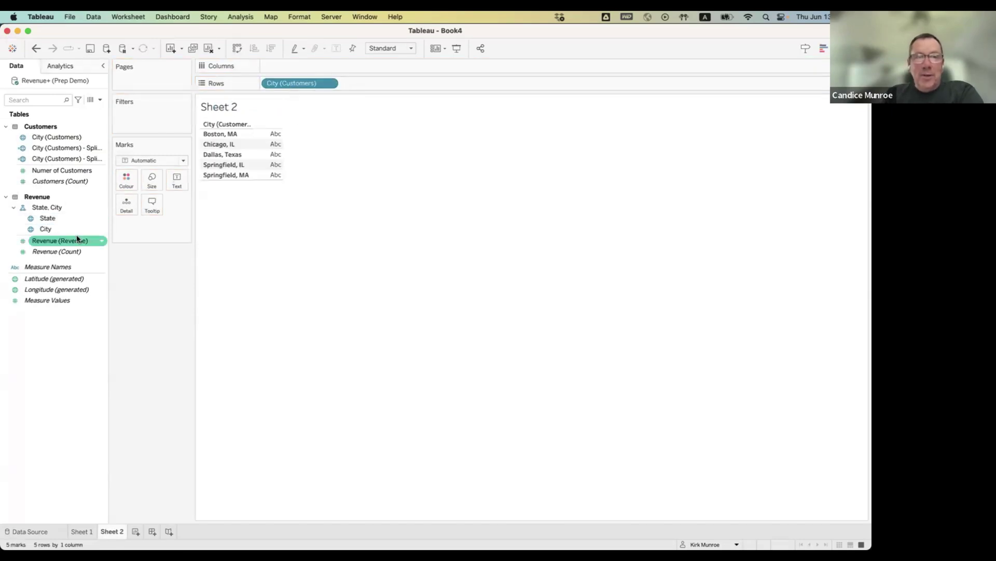
pyautogui.moveTo(45, 229); pyautogui.dragTo(399, 82)
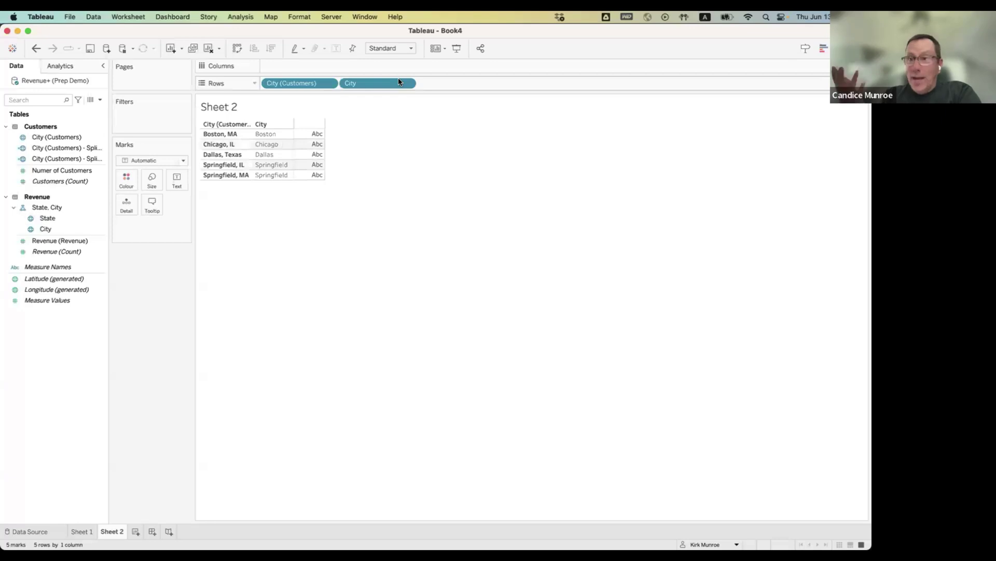
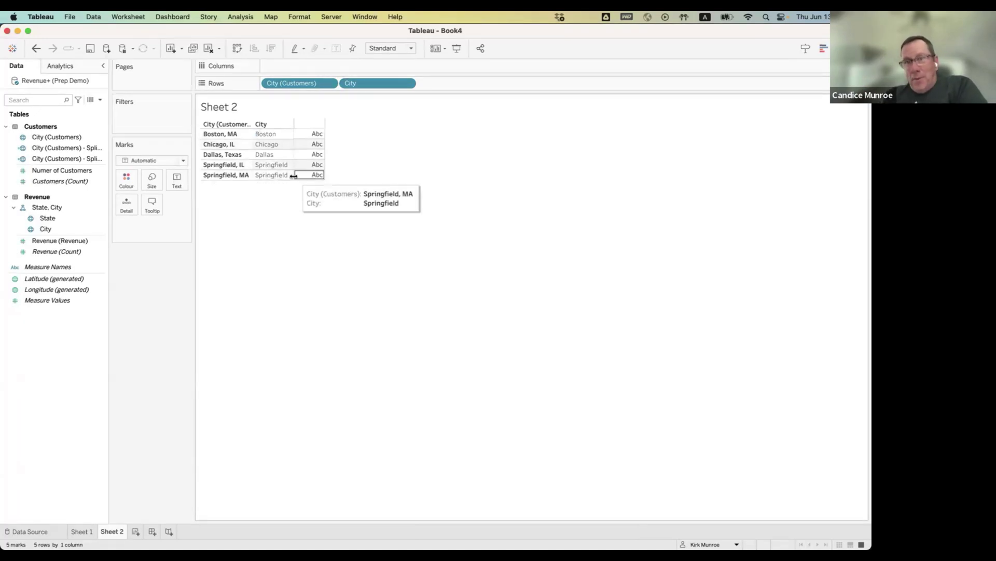
# Remove City (Customers) from Rows and show Revenue (Revenue) as the values for each City.
pyautogui.moveTo(295, 88); pyautogui.dragTo(147, 274)
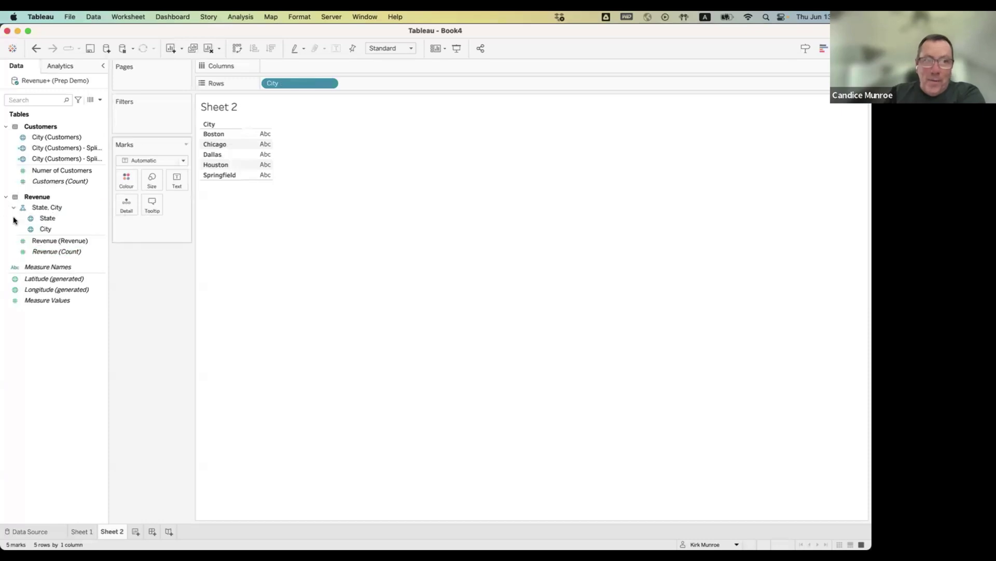
pyautogui.click(56, 238)
pyautogui.moveTo(56, 242); pyautogui.dragTo(262, 162)
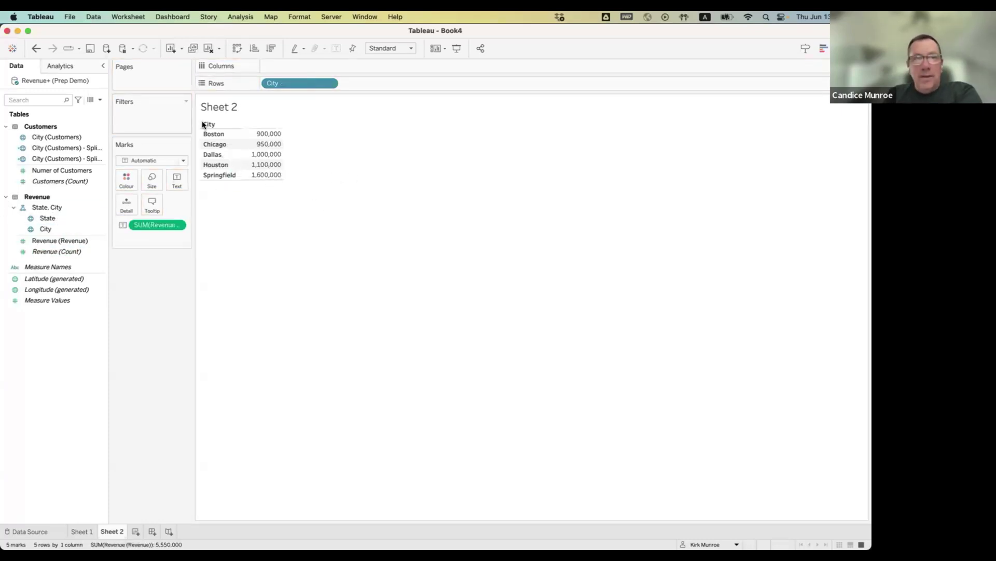
# Place State after City on Rows and add Numer of Customers as a measure column beside Revenue (Revenue).
pyautogui.click(52, 220)
pyautogui.moveTo(52, 220); pyautogui.dragTo(367, 88)
pyautogui.moveTo(321, 193)
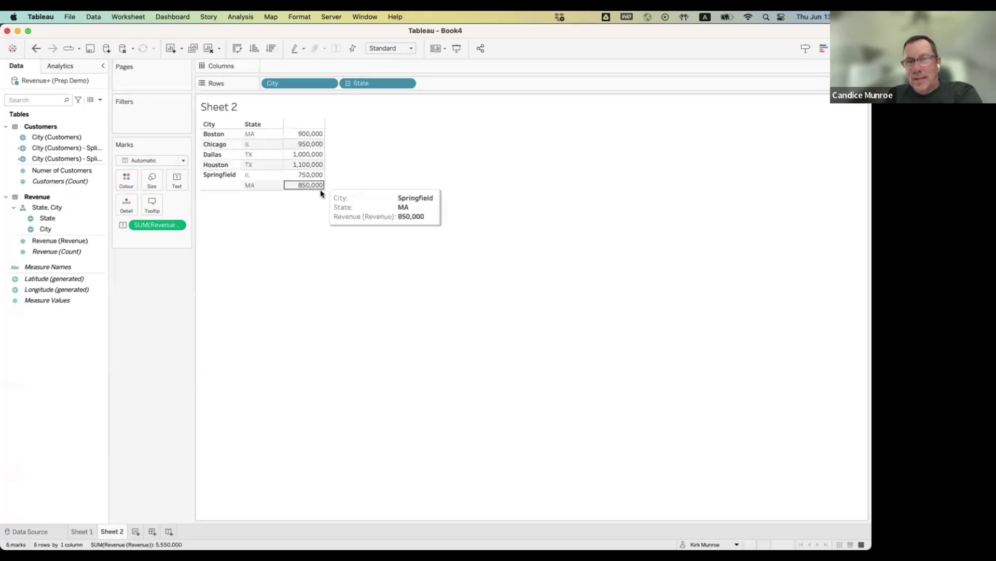
pyautogui.click(60, 182)
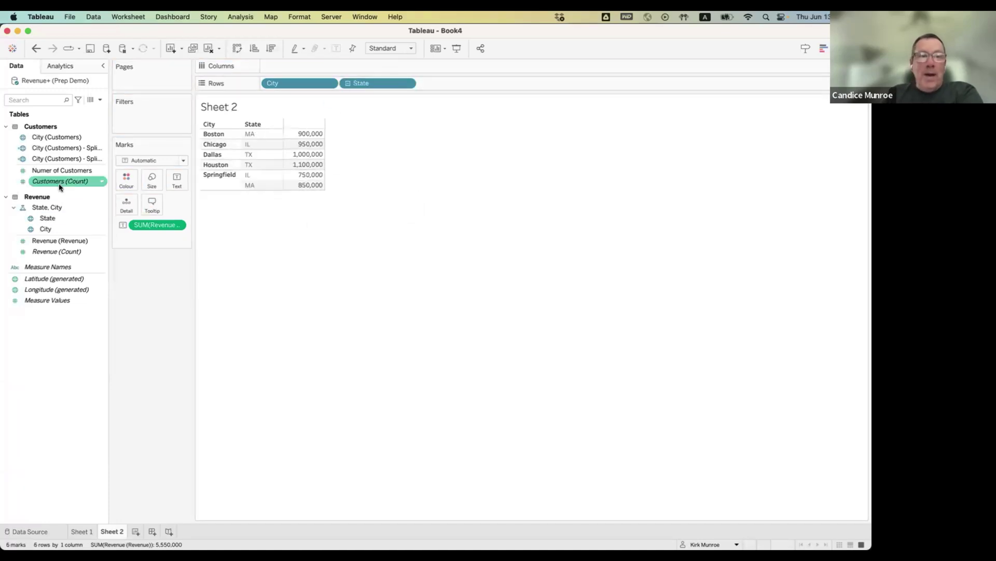
pyautogui.moveTo(60, 187); pyautogui.dragTo(287, 175)
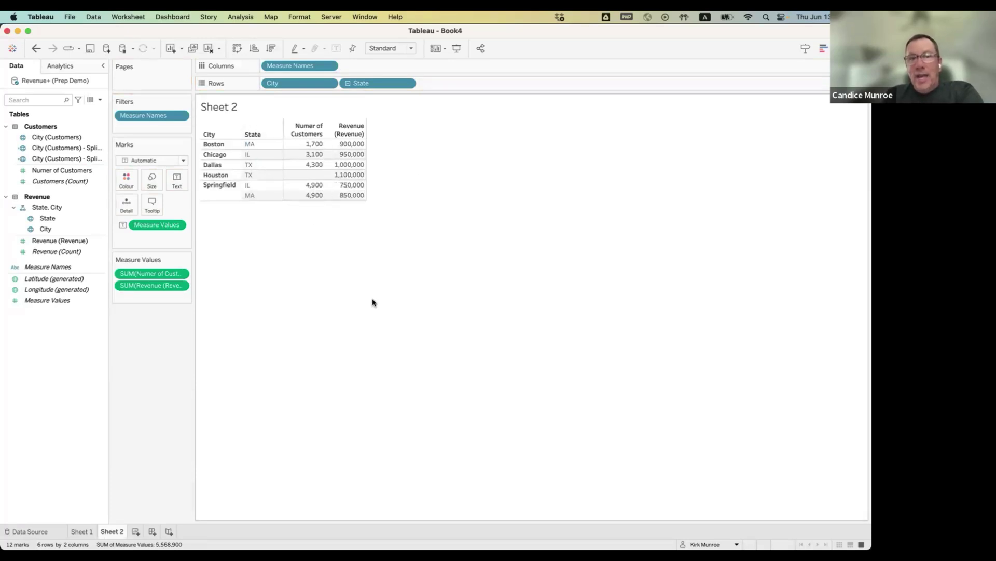
pyautogui.moveTo(315, 200)
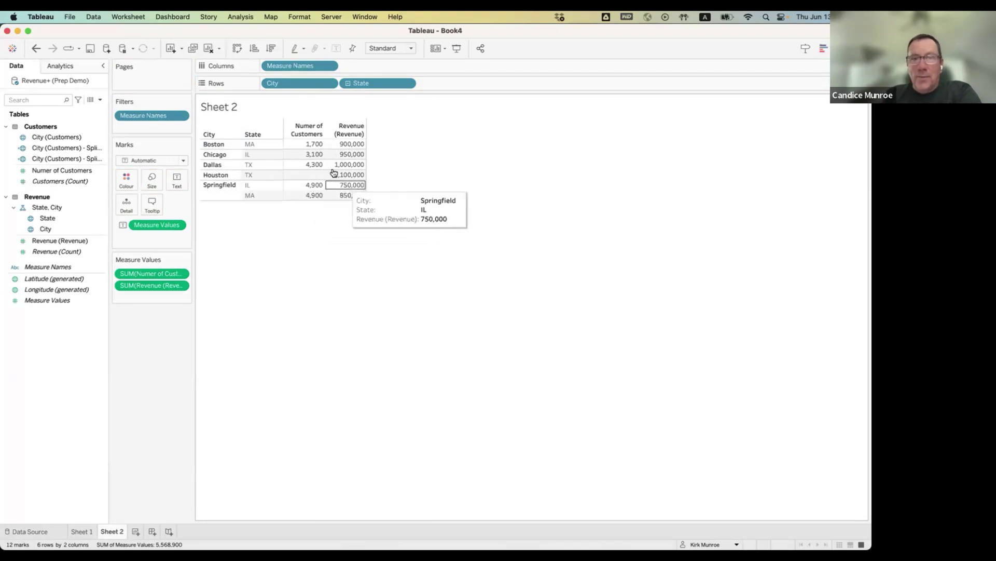
# Replace City and State on Rows with City (Customers).
pyautogui.moveTo(291, 84); pyautogui.dragTo(123, 423)
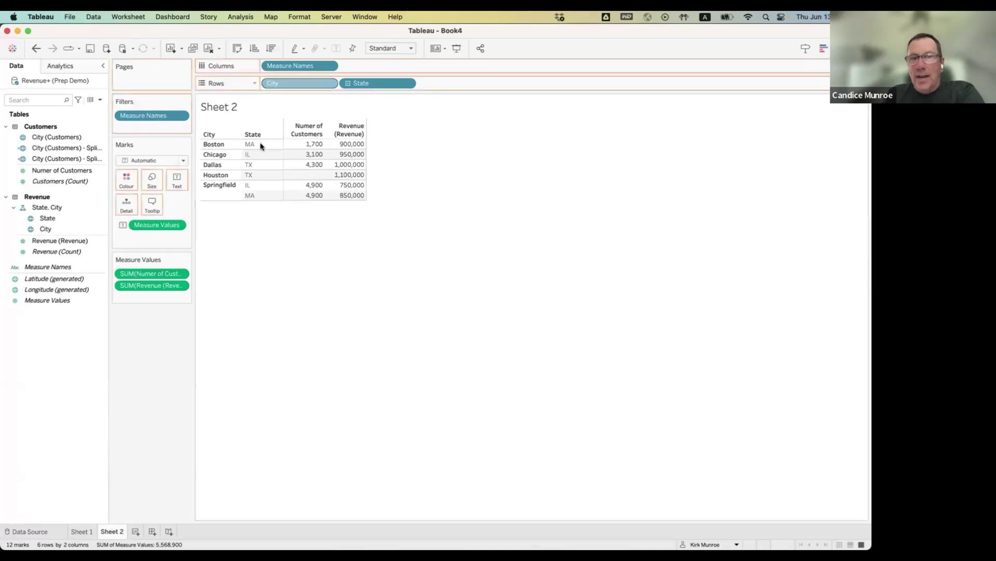
pyautogui.moveTo(283, 83); pyautogui.dragTo(154, 398)
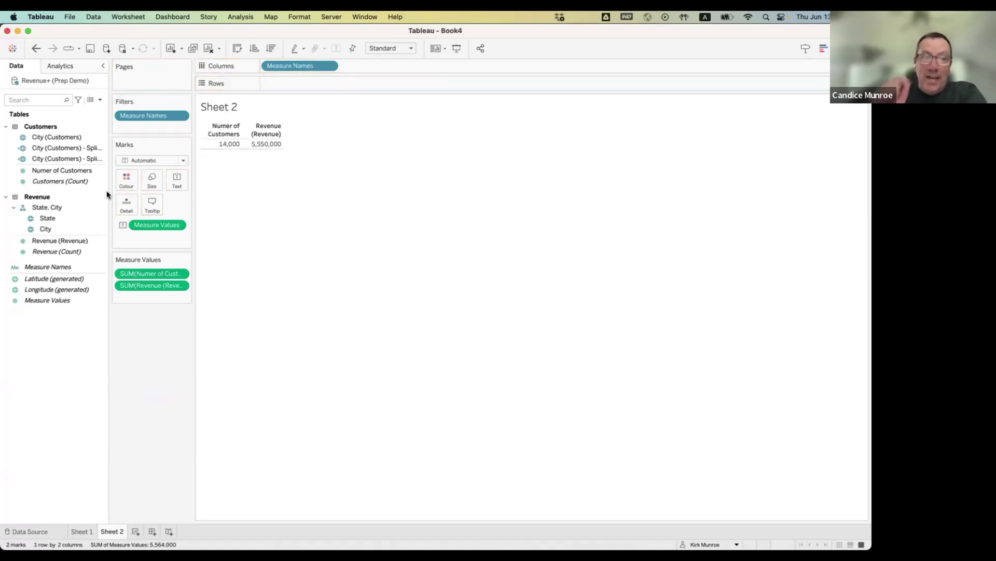
pyautogui.moveTo(58, 137); pyautogui.dragTo(299, 83)
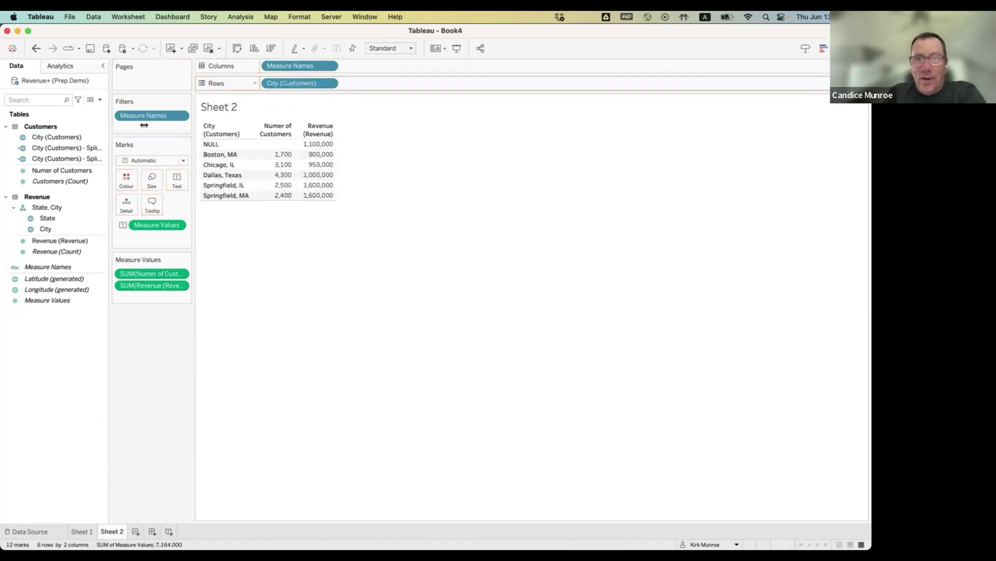
pyautogui.moveTo(283, 198)
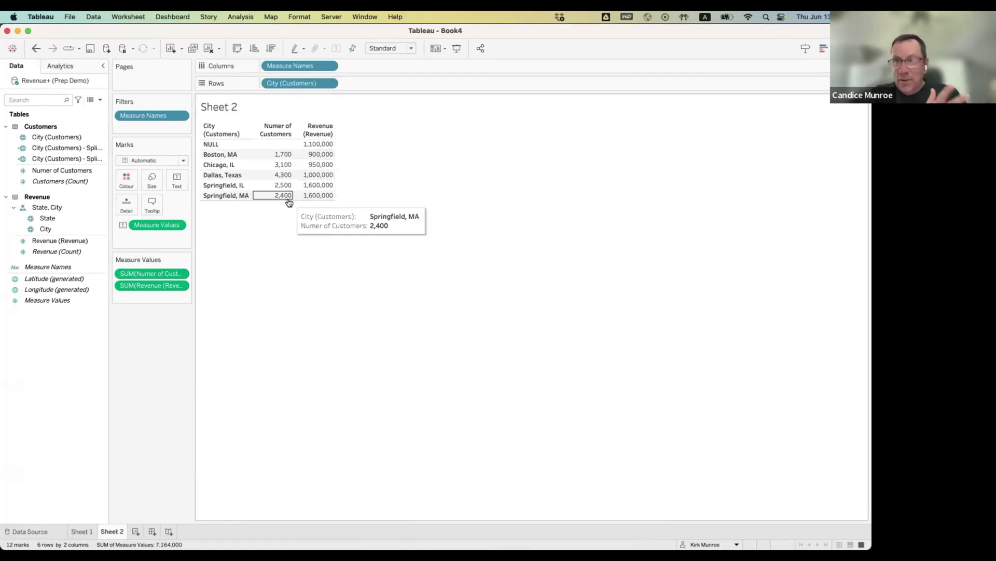
# Copy the formula TRIM( SPLIT( [City (Customers)], ",", 2 ) ) from the City (Customers) - Split 2 calculation.
pyautogui.rightClick(101, 160)
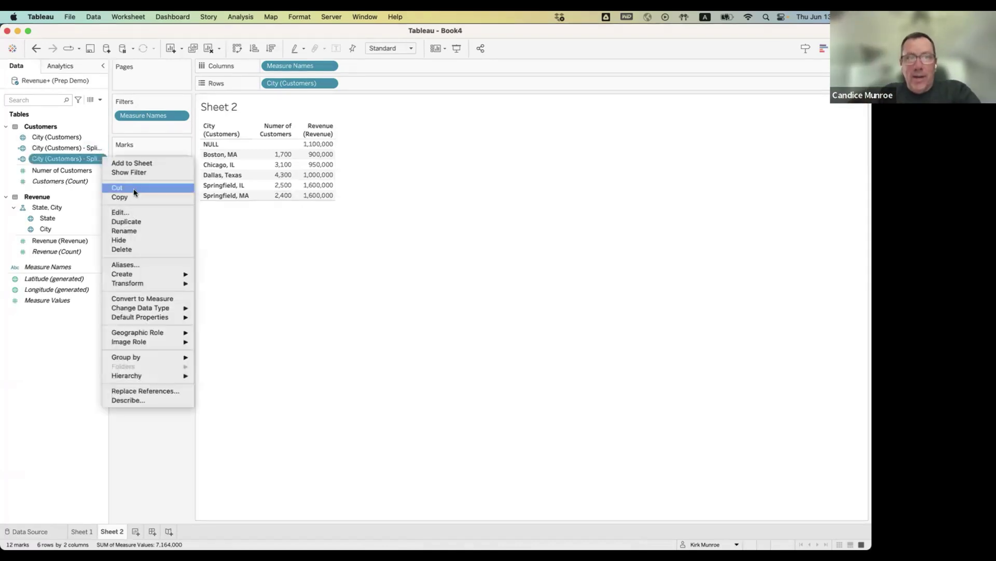
pyautogui.click(139, 214)
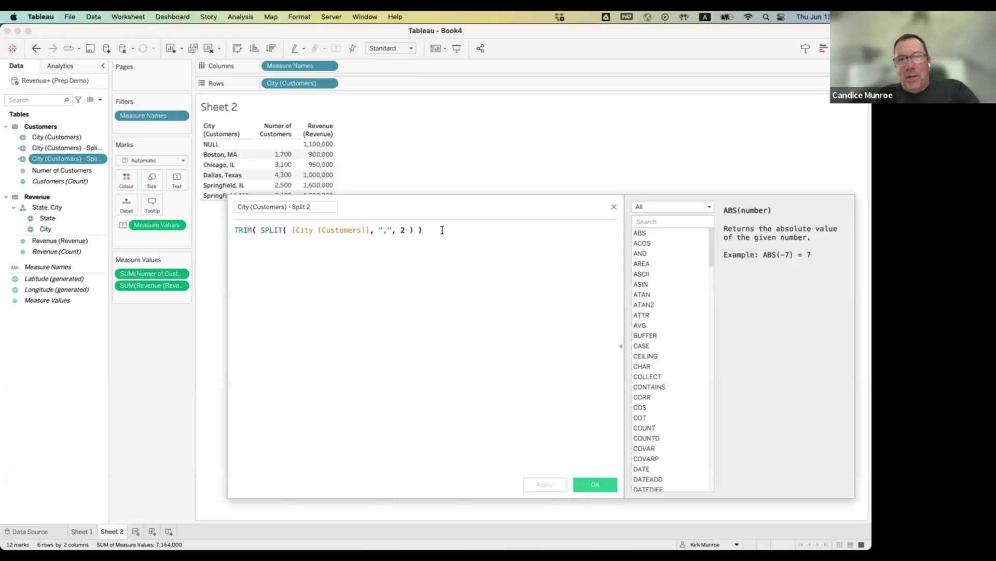
pyautogui.tripleClick(230, 232)
pyautogui.press('cmd+c')
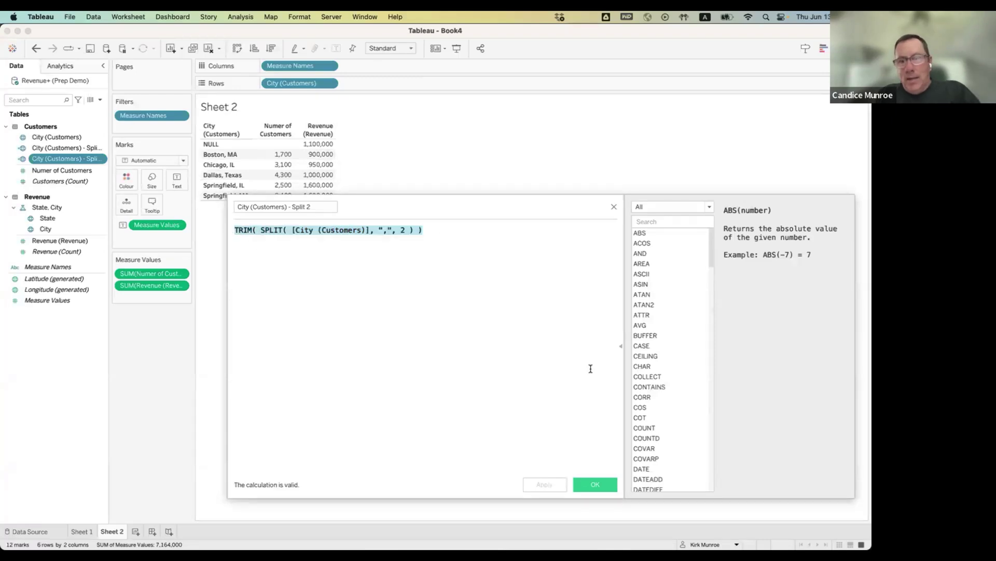
pyautogui.click(599, 484)
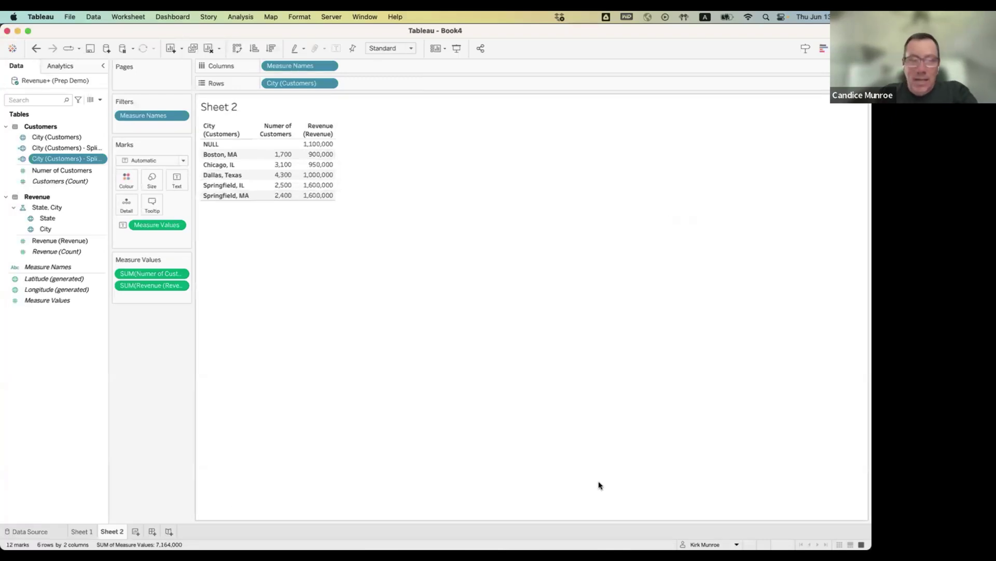
# Add a second field pair to the Revenue–Customers relationship, matching State to the calculation TRIM( SPLIT( [City (Customers)], ",", 2 ) ).
pyautogui.click(31, 531)
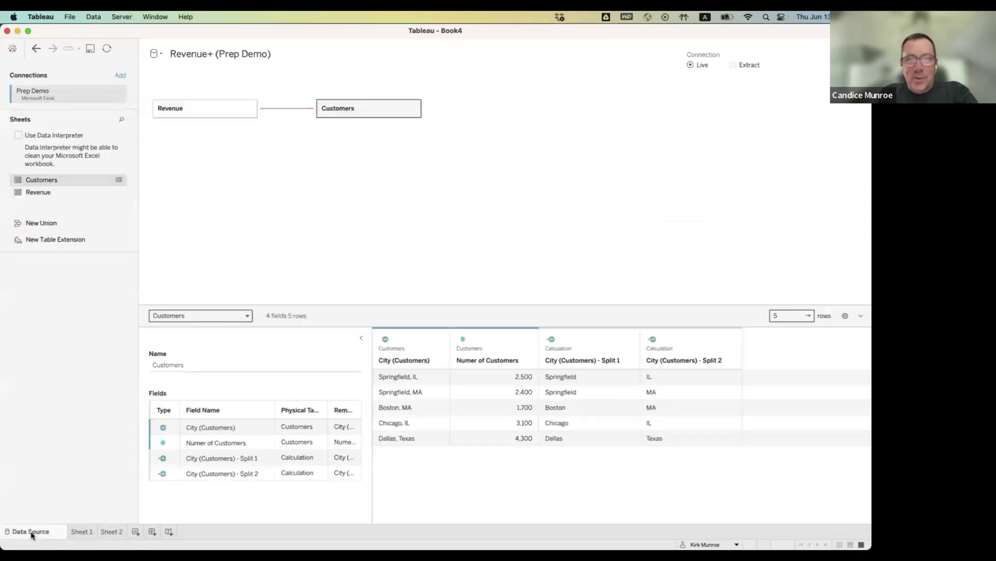
pyautogui.click(293, 110)
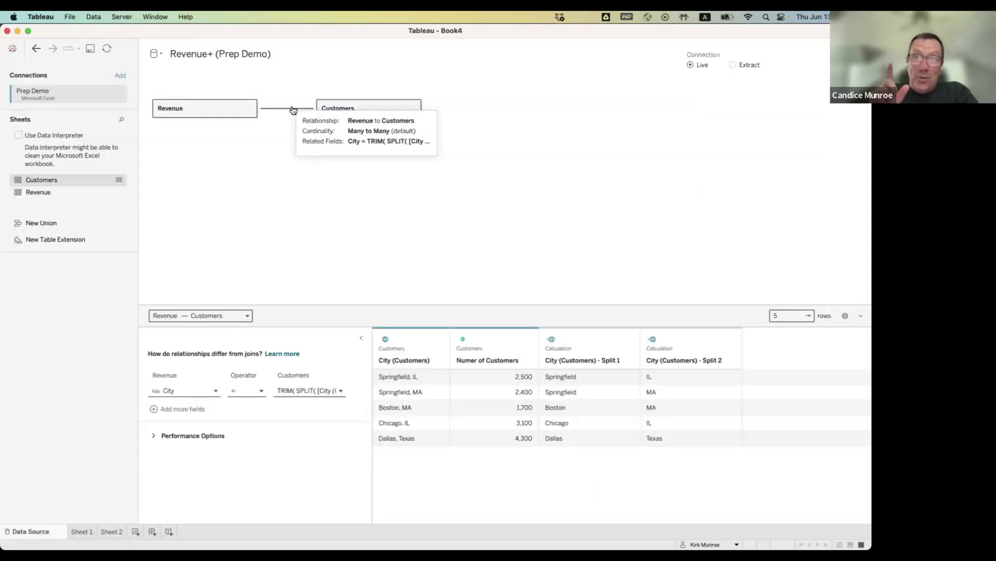
pyautogui.click(154, 413)
pyautogui.click(193, 406)
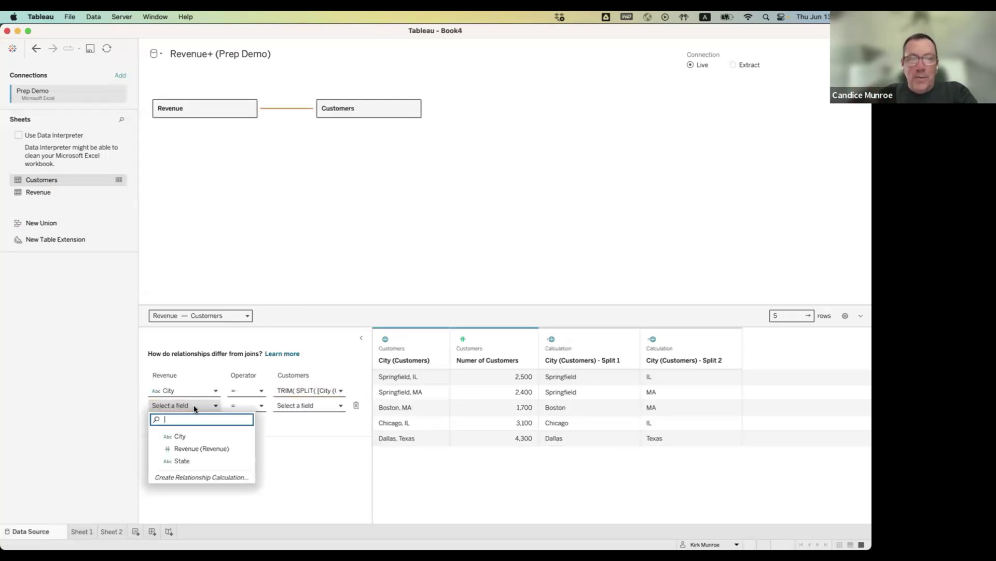
pyautogui.click(195, 462)
pyautogui.click(335, 406)
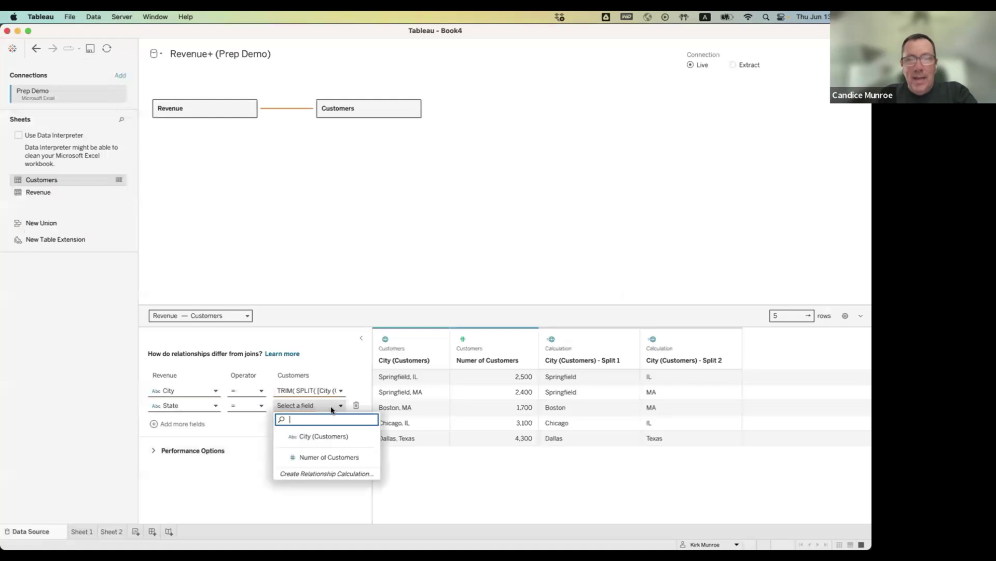
pyautogui.click(323, 474)
pyautogui.press('cmd+v')
pyautogui.click(594, 484)
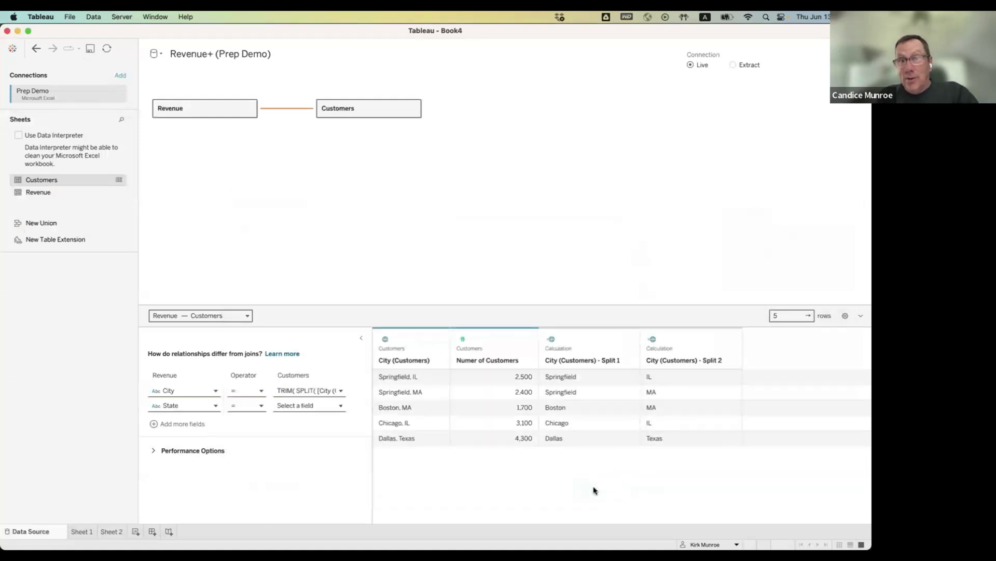
# Create a new worksheet and recheck the City and State pairs in the Revenue–Customers relationship before returning to it.
pyautogui.click(136, 531)
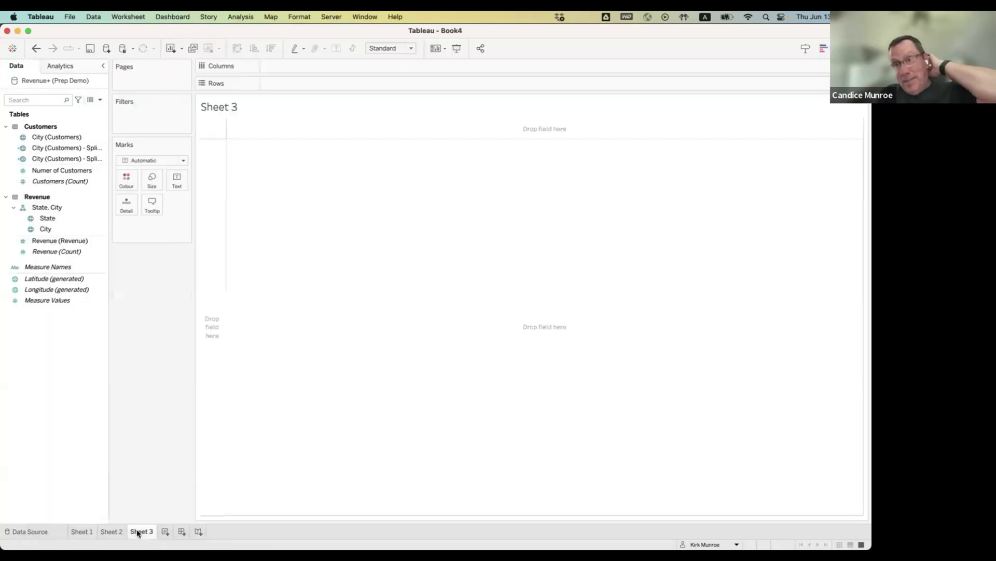
pyautogui.click(51, 532)
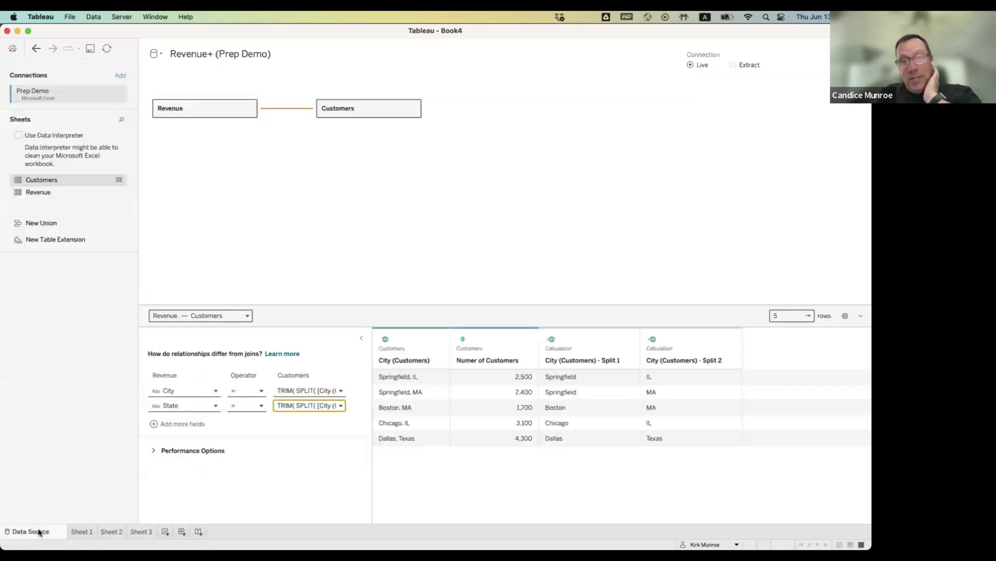
pyautogui.click(287, 109)
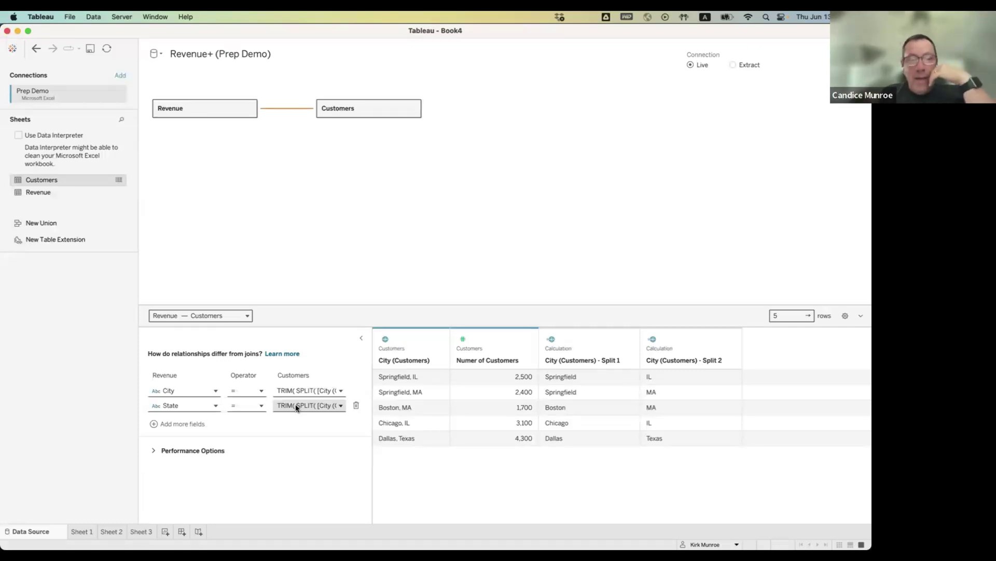
pyautogui.click(141, 530)
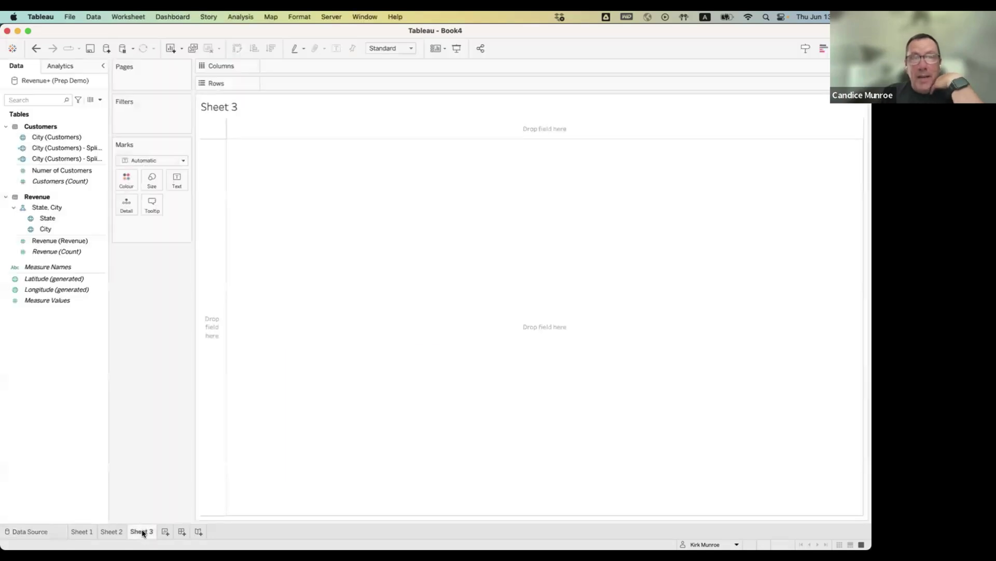
# Place City and State on Rows in Sheet 3 and show Numer of Customers as the values.
pyautogui.moveTo(58, 227); pyautogui.dragTo(295, 88)
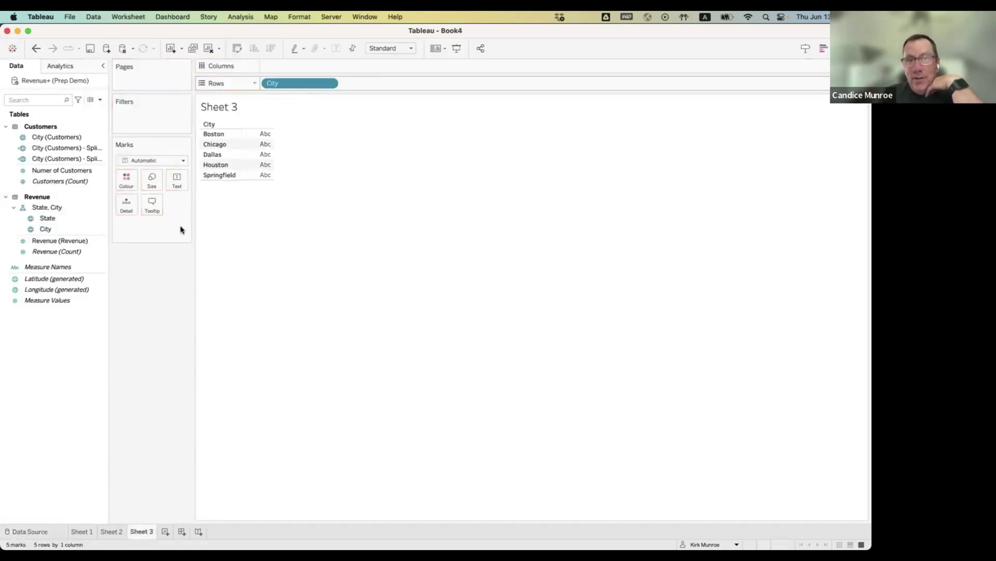
pyautogui.moveTo(45, 218); pyautogui.dragTo(363, 84)
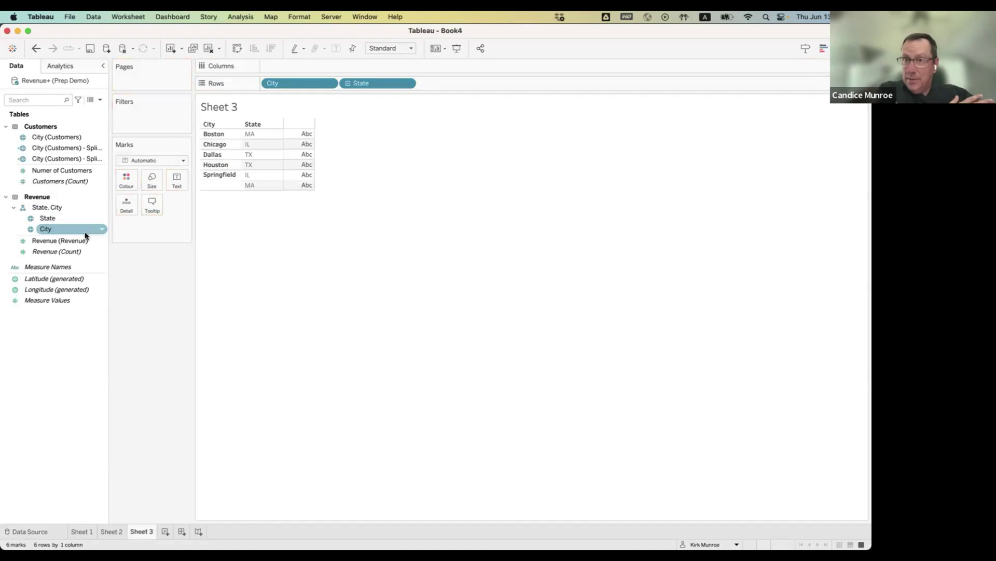
pyautogui.moveTo(62, 170); pyautogui.dragTo(297, 176)
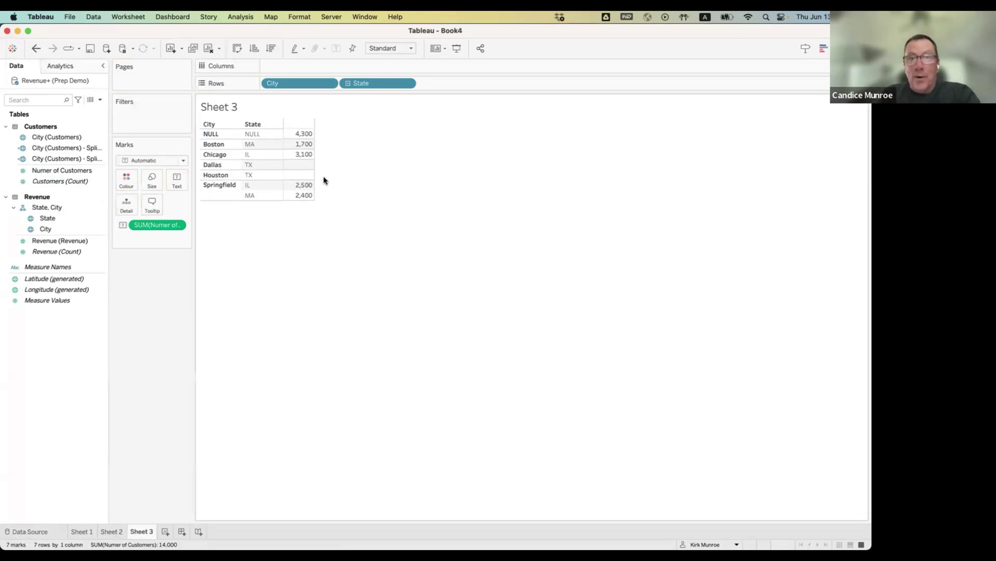
pyautogui.moveTo(295, 169)
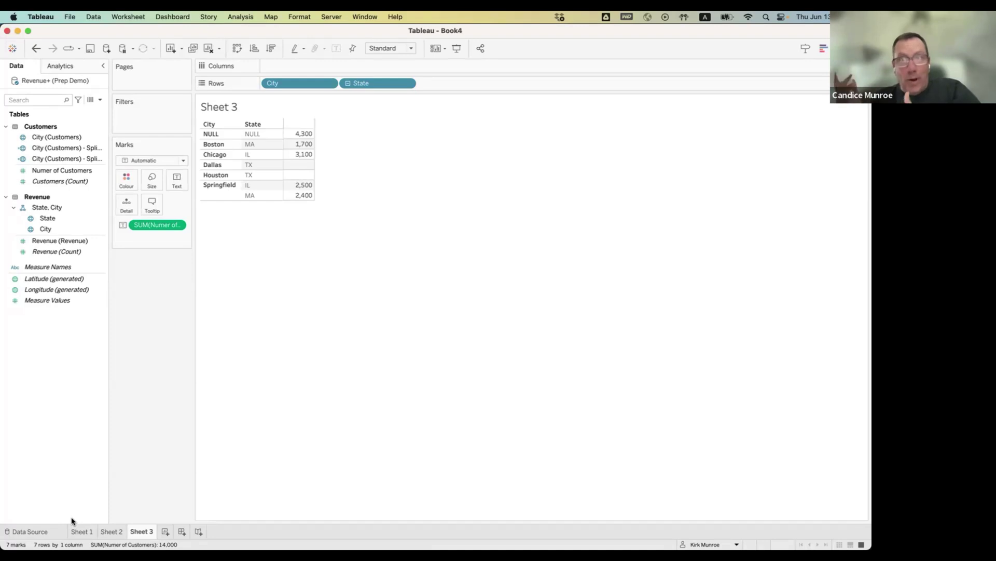
# Edit the Customers-side calculation matched to State, wrapping it as IF TRIM( SPLIT( [City (Customers)], ",", 2 ) ) = "Texas" THEN "TX" ELSE.
pyautogui.click(29, 532)
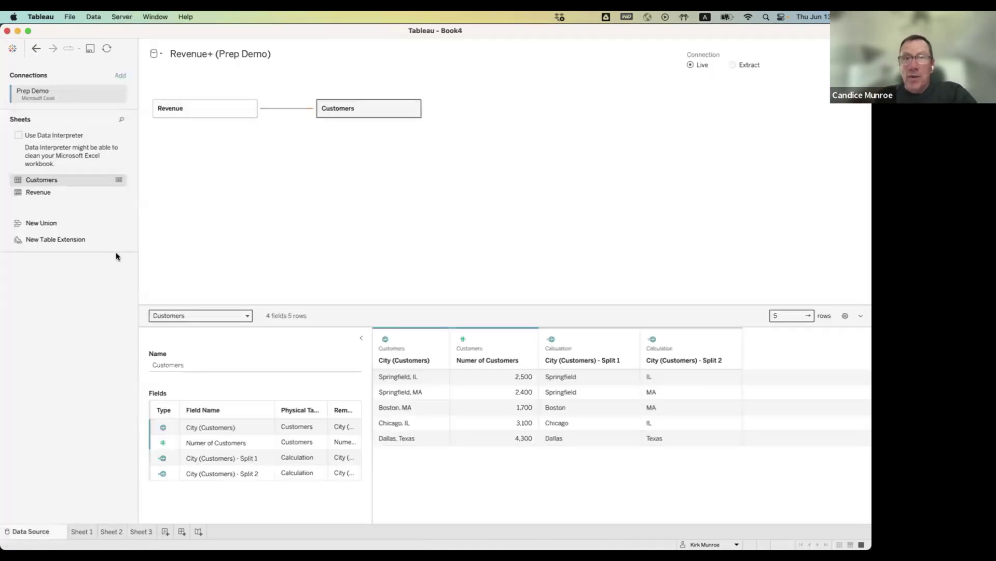
pyautogui.click(287, 109)
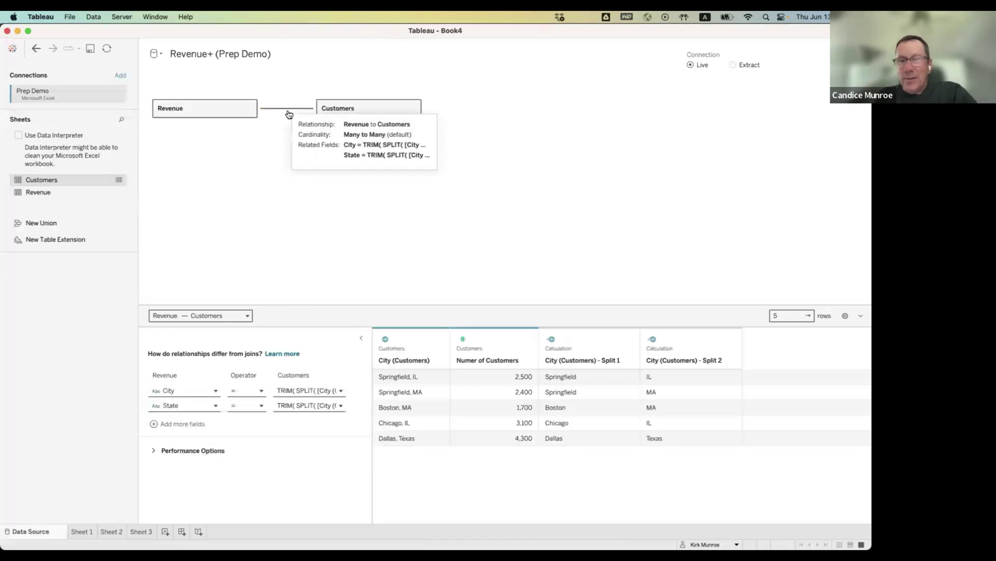
pyautogui.click(339, 406)
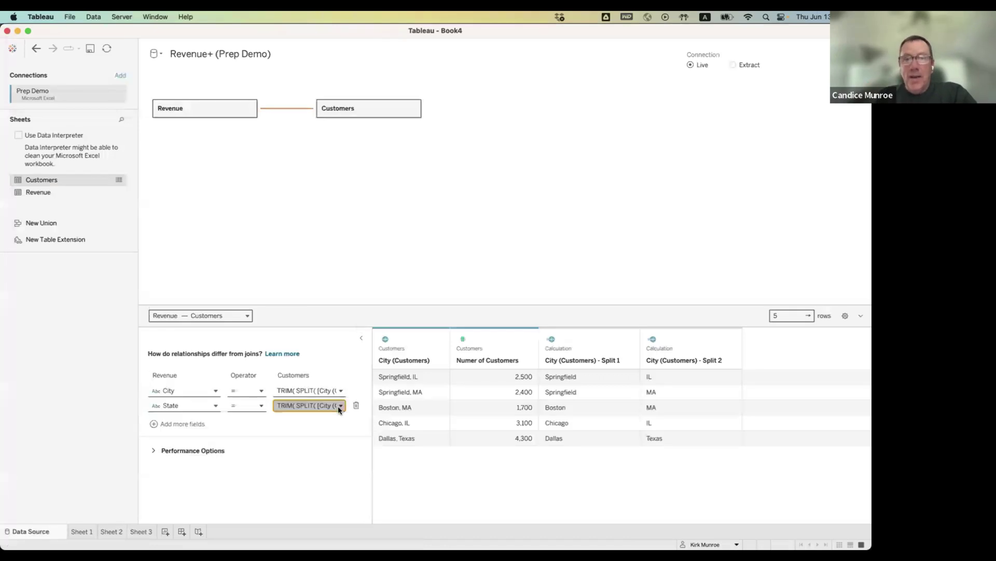
pyautogui.click(327, 477)
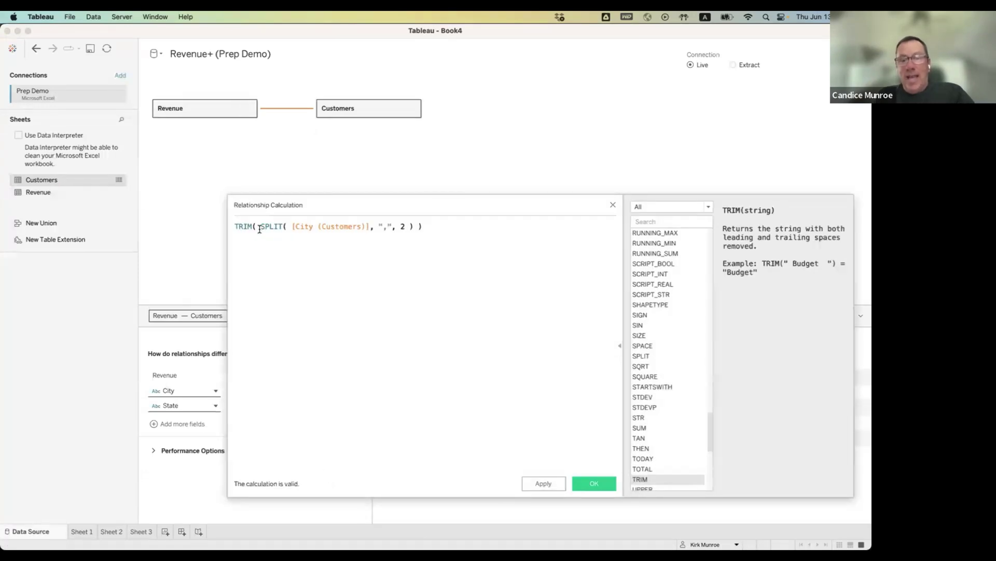
pyautogui.write('IF')
pyautogui.click(467, 225)
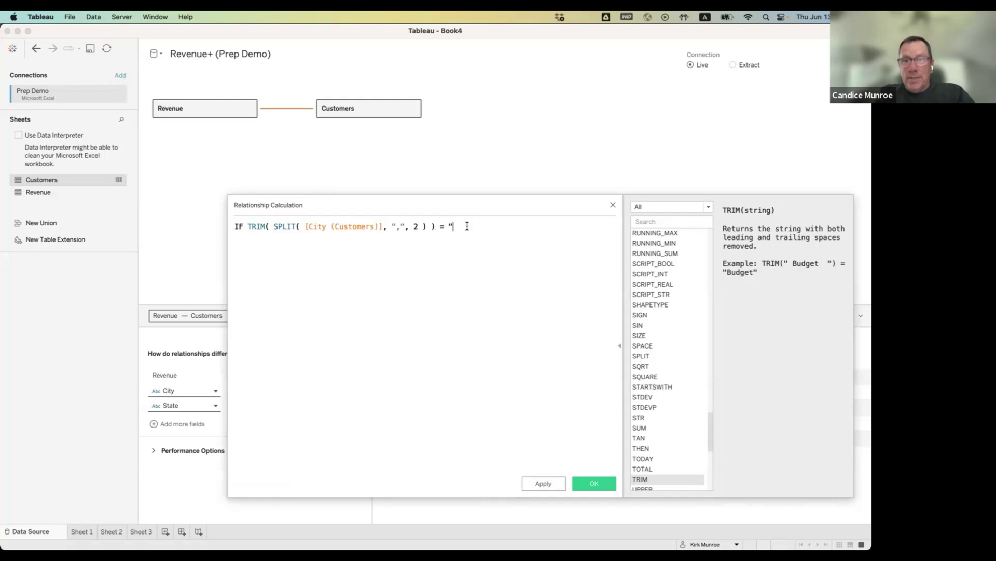
pyautogui.write('= "Texas"')
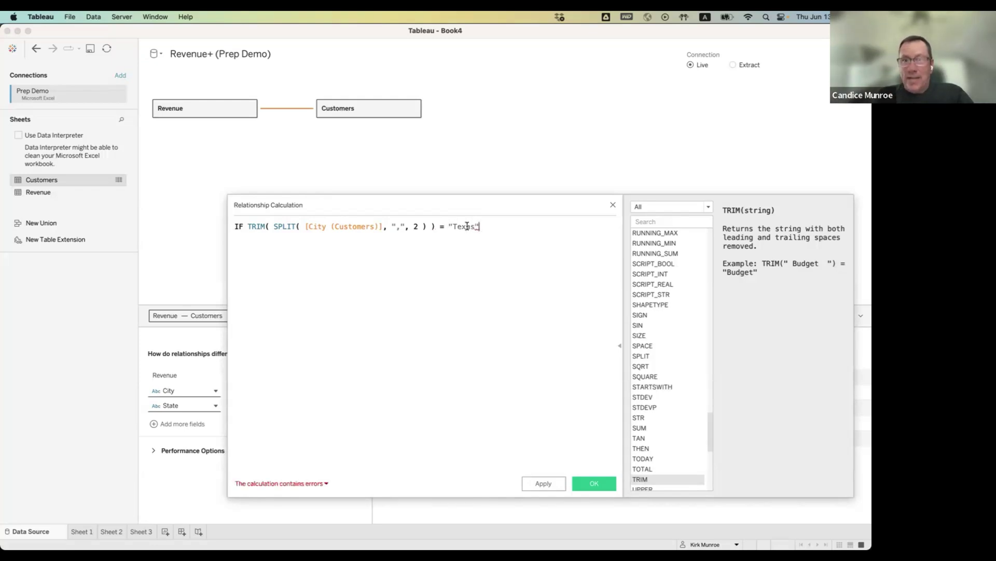
pyautogui.press('Return')
pyautogui.write('THEN ')
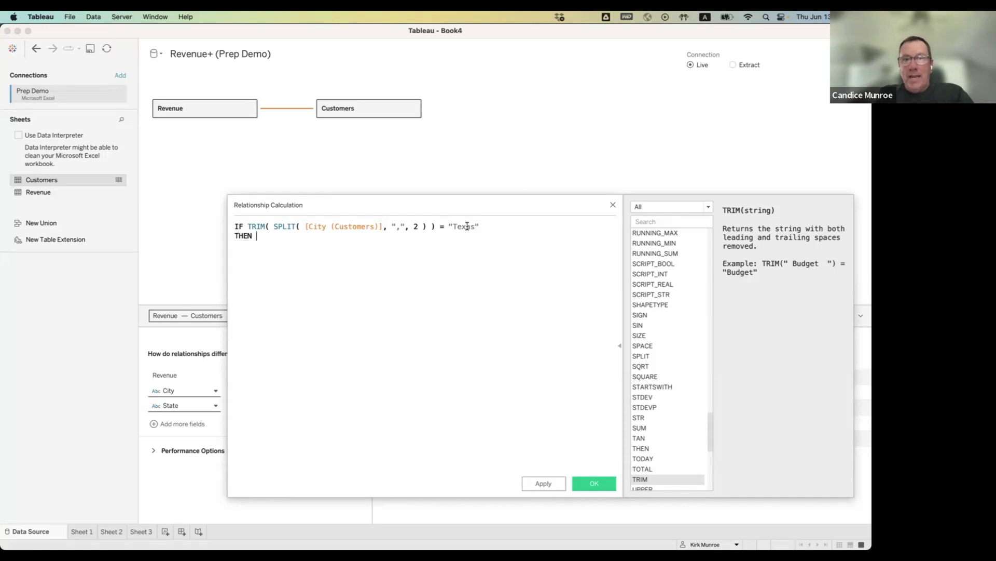
pyautogui.write('"TX" ELSE')
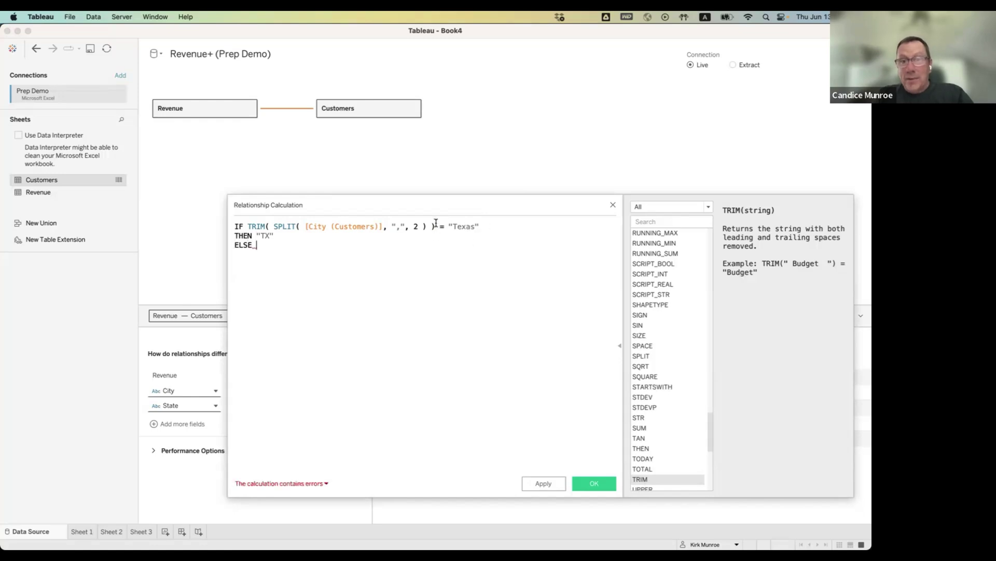
# Complete the relationship calculation by copying TRIM( SPLIT( [City (Customers)], ",", 2 ) ) after ELSE, closing with END, and saving it.
pyautogui.moveTo(436, 223); pyautogui.dragTo(247, 224)
pyautogui.press('super+c')
pyautogui.click(262, 244)
pyautogui.press('super+v')
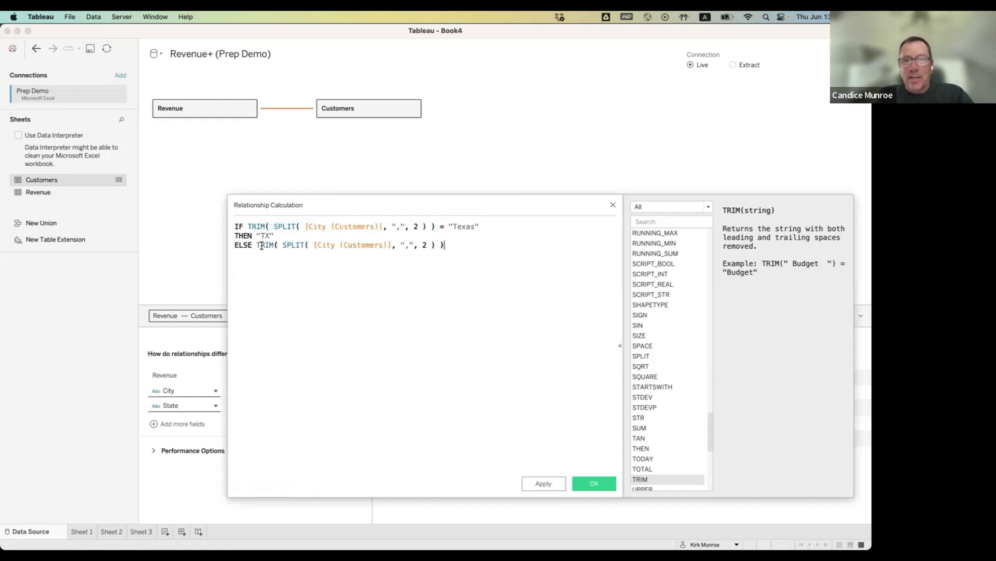
pyautogui.write('END')
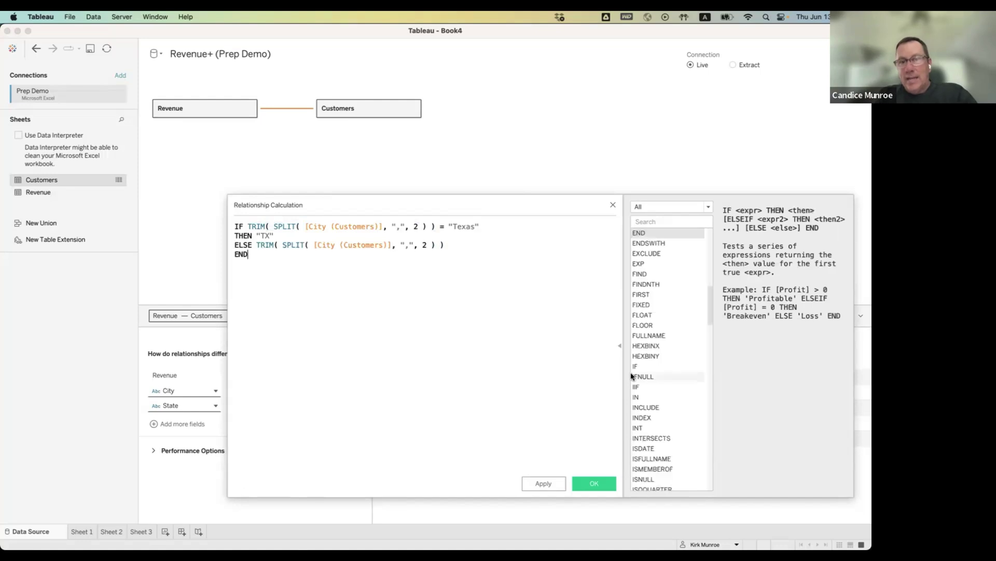
pyautogui.click(593, 485)
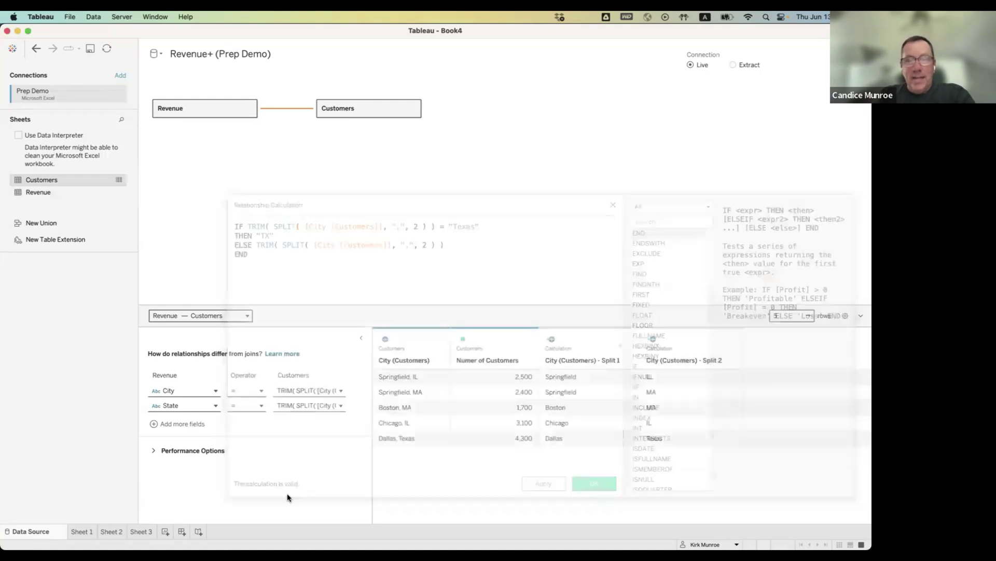
# Add Revenue (Revenue) as text in Sheet 3 and create the calculated field Rev per Customer as SUM([Revenue (Revenue)])/SUM([Numer of Customers]).
pyautogui.click(141, 531)
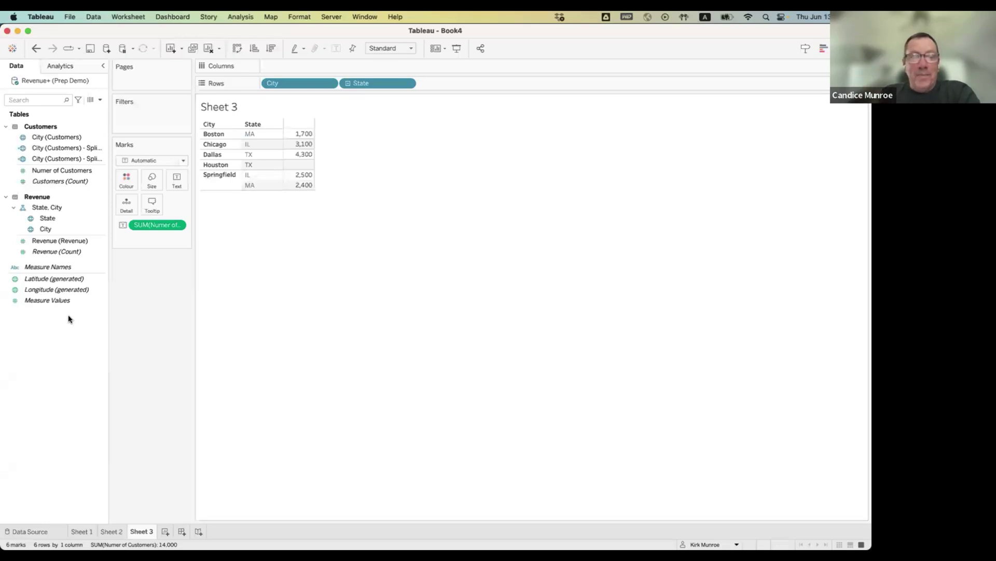
pyautogui.moveTo(73, 243); pyautogui.dragTo(179, 182)
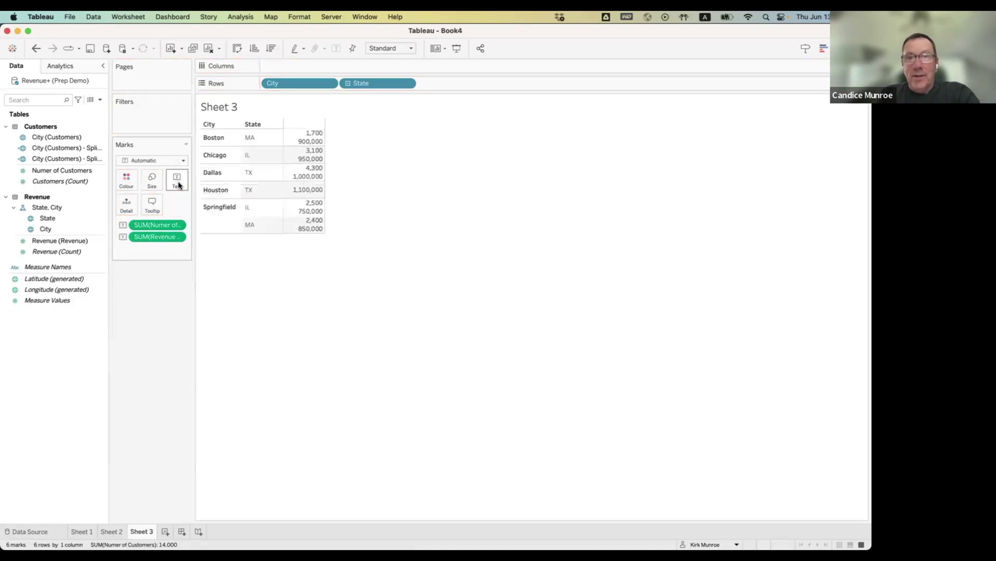
pyautogui.click(100, 100)
pyautogui.click(87, 110)
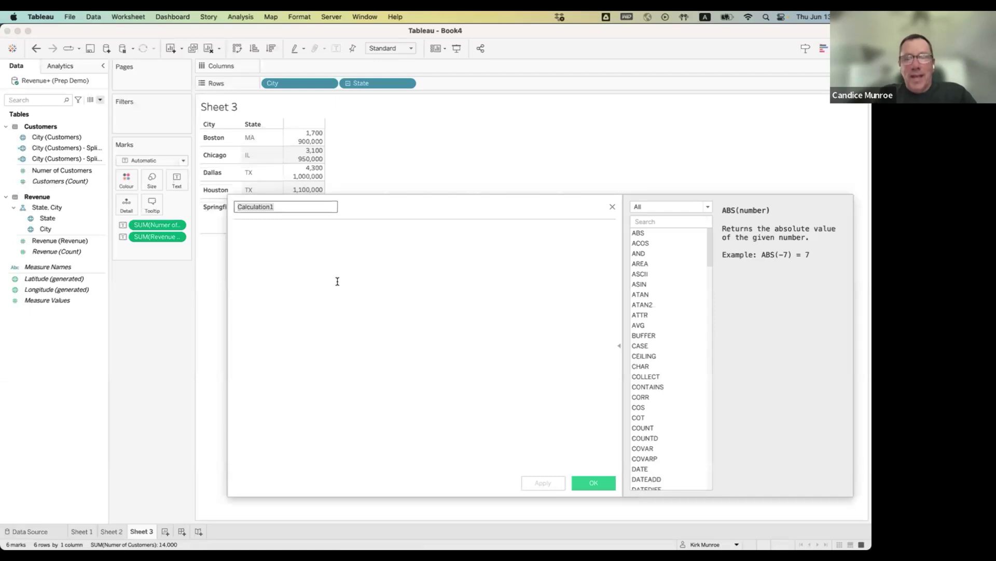
pyautogui.write('Rev')
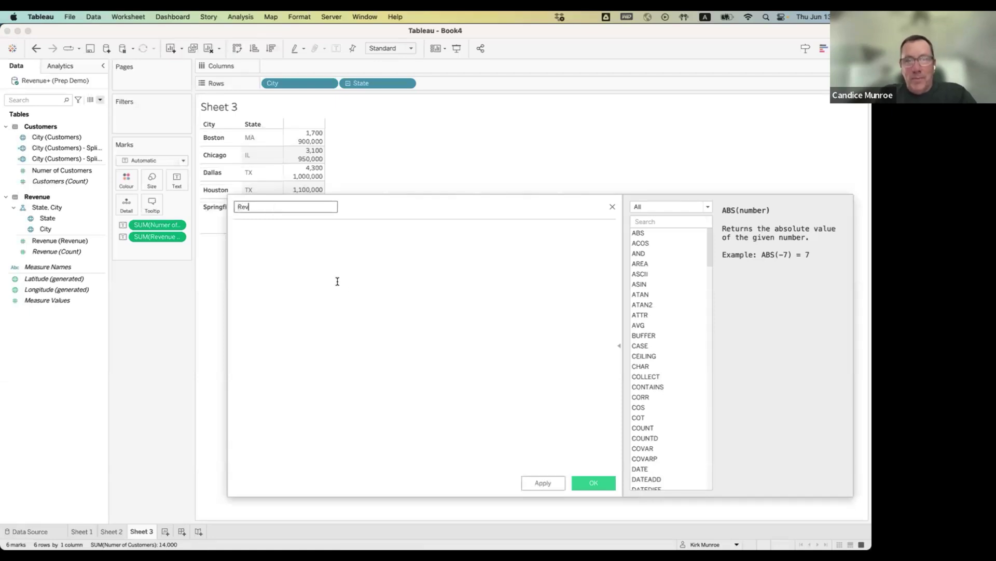
pyautogui.write(' per Customer')
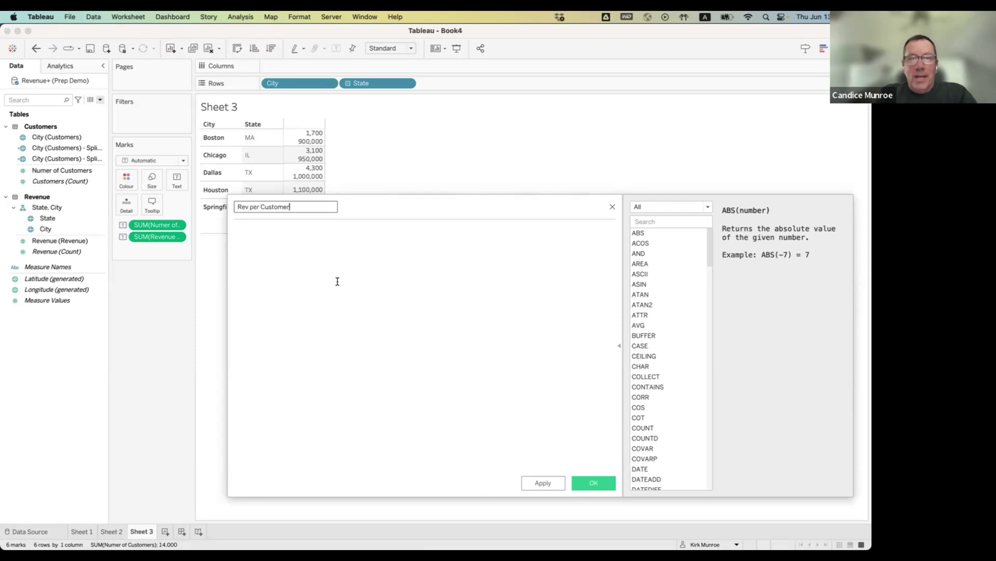
pyautogui.moveTo(155, 237); pyautogui.dragTo(312, 263)
pyautogui.write('/')
pyautogui.moveTo(164, 231); pyautogui.dragTo(570, 375)
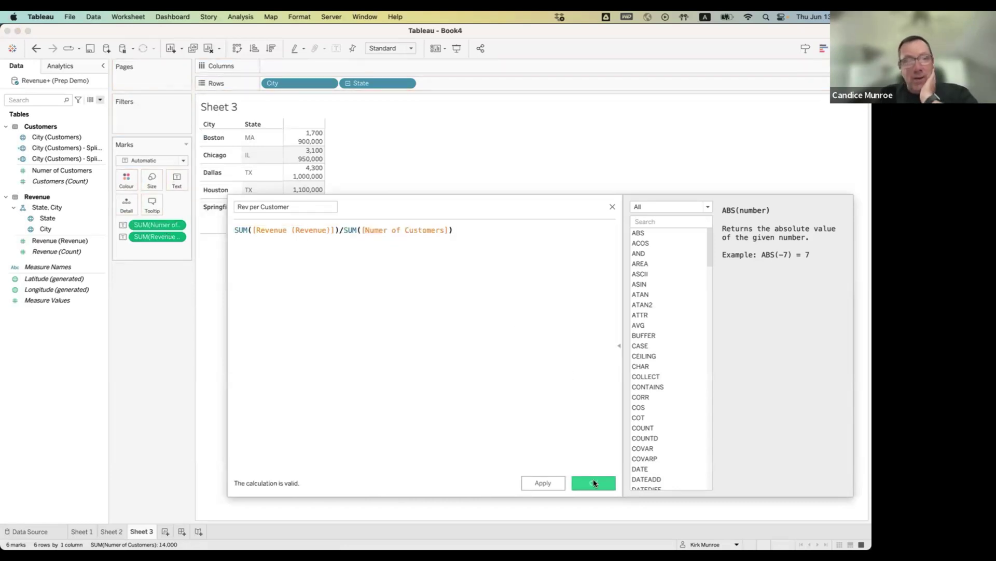
pyautogui.click(593, 479)
# Add Rev per Customer and Revenue (Revenue) as measure columns beside Numer of Customers in the Sheet 3 table.
pyautogui.moveTo(67, 279); pyautogui.dragTo(318, 193)
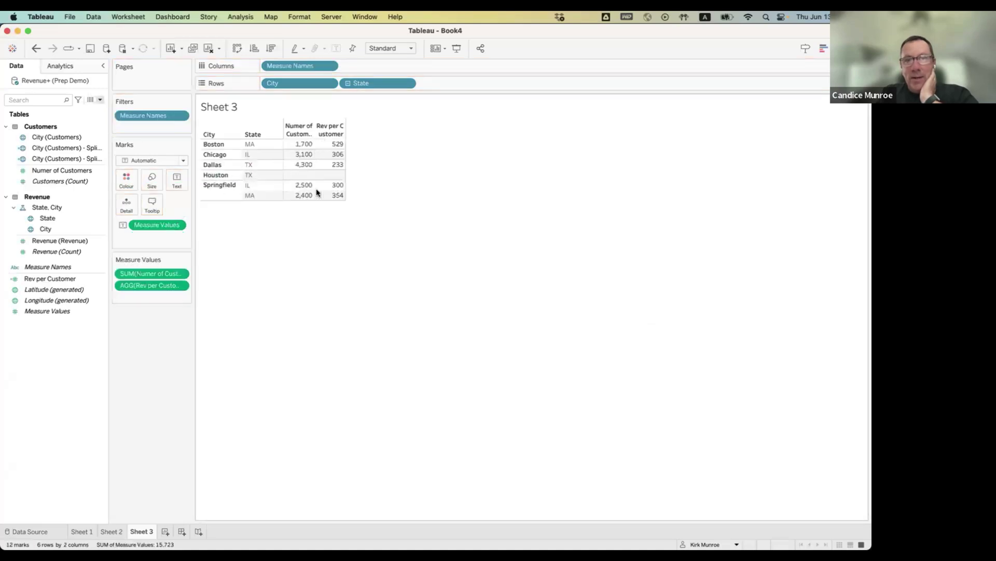
pyautogui.moveTo(338, 143)
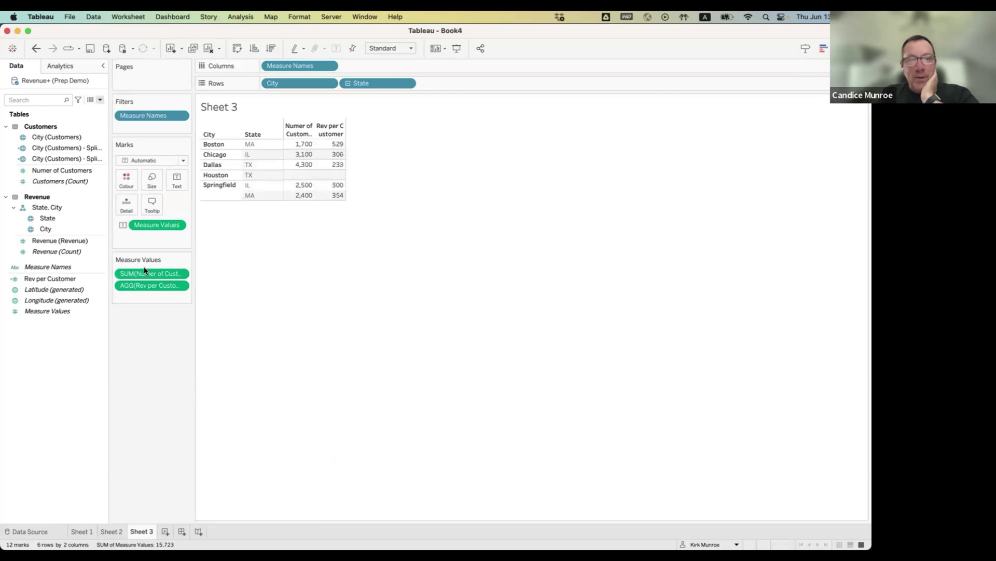
pyautogui.click(52, 242)
pyautogui.moveTo(52, 244); pyautogui.dragTo(133, 300)
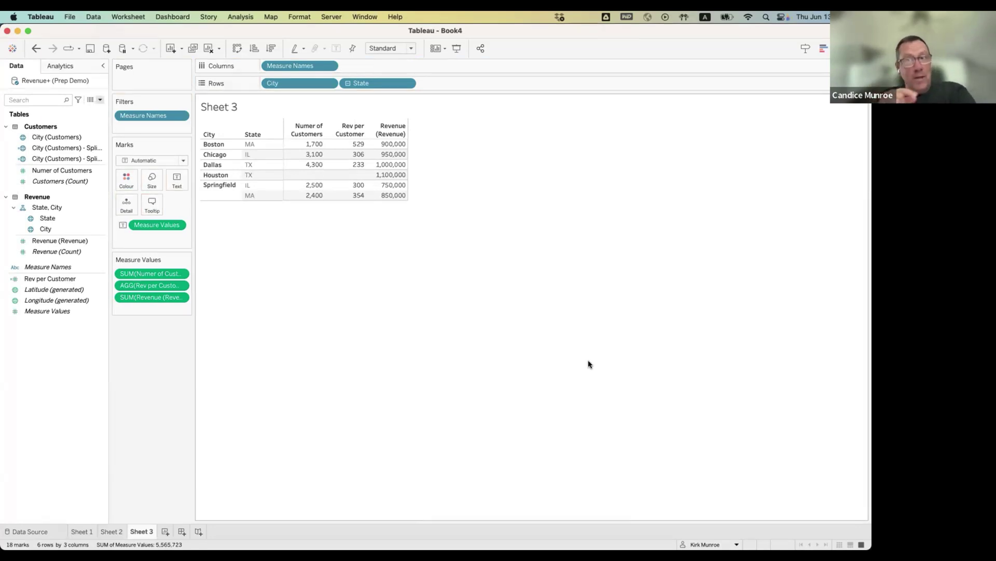
pyautogui.click(72, 182)
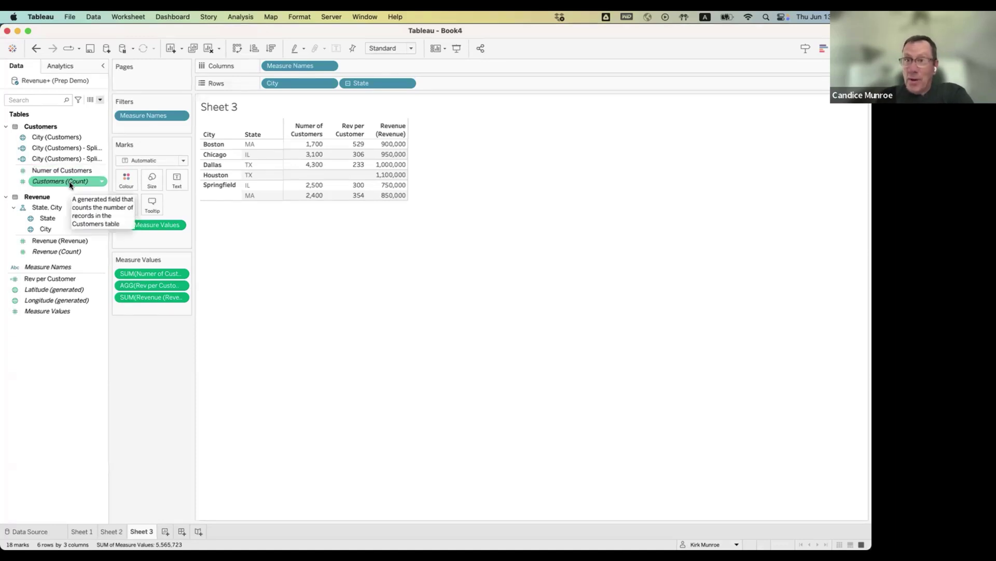